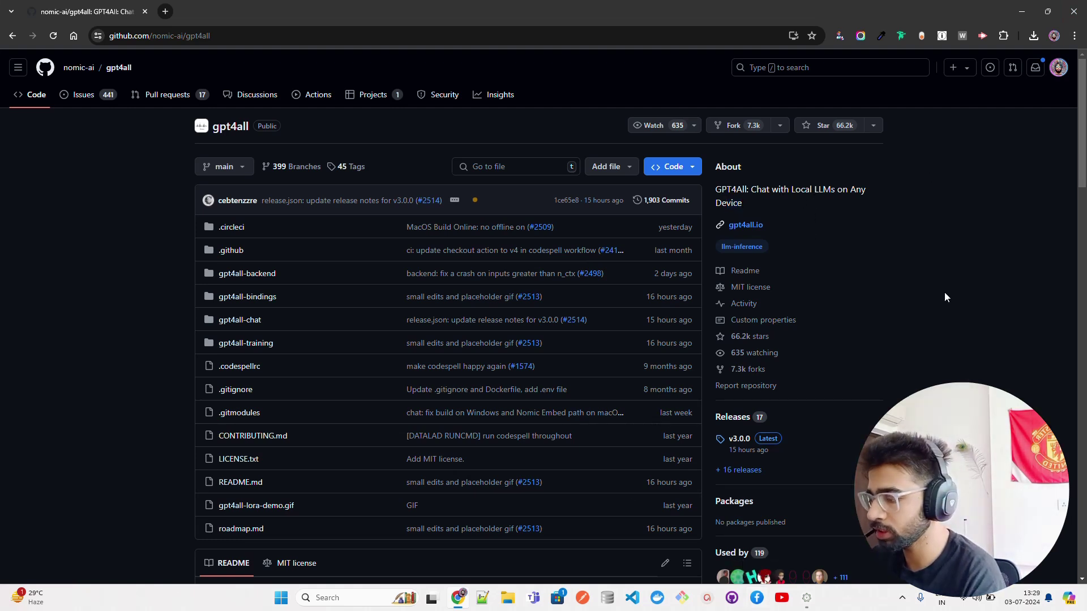
- Examine the gpt4all README's download options for Windows, MacOS and Ubuntu
scroll(944, 294, down, 5)
scroll(944, 297, down, 3)
scroll(692, 323, down, 7)
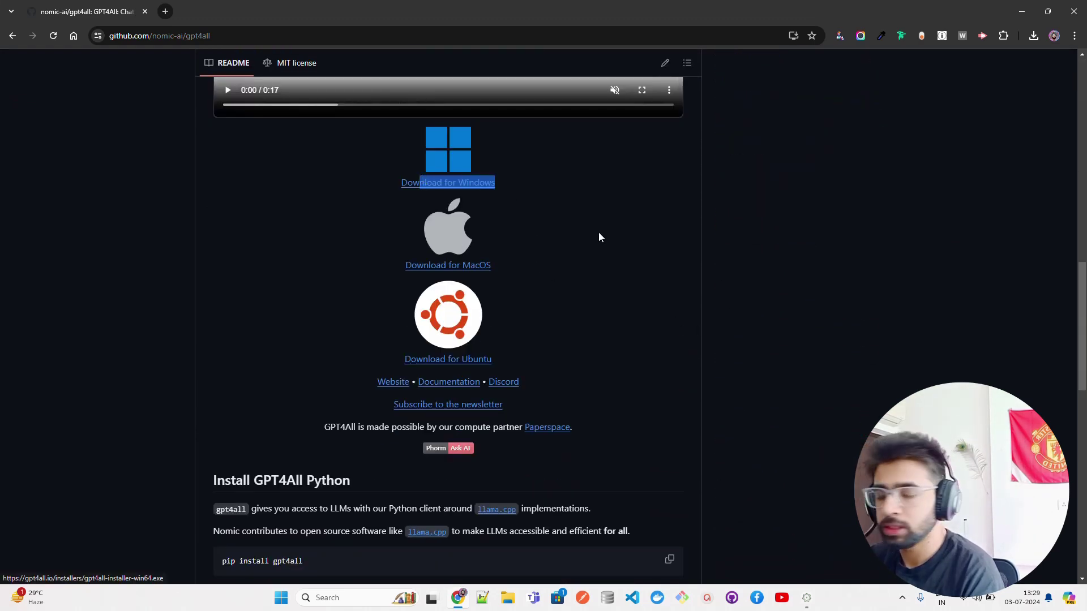
click(526, 289)
drag(498, 266, 428, 273)
click(692, 304)
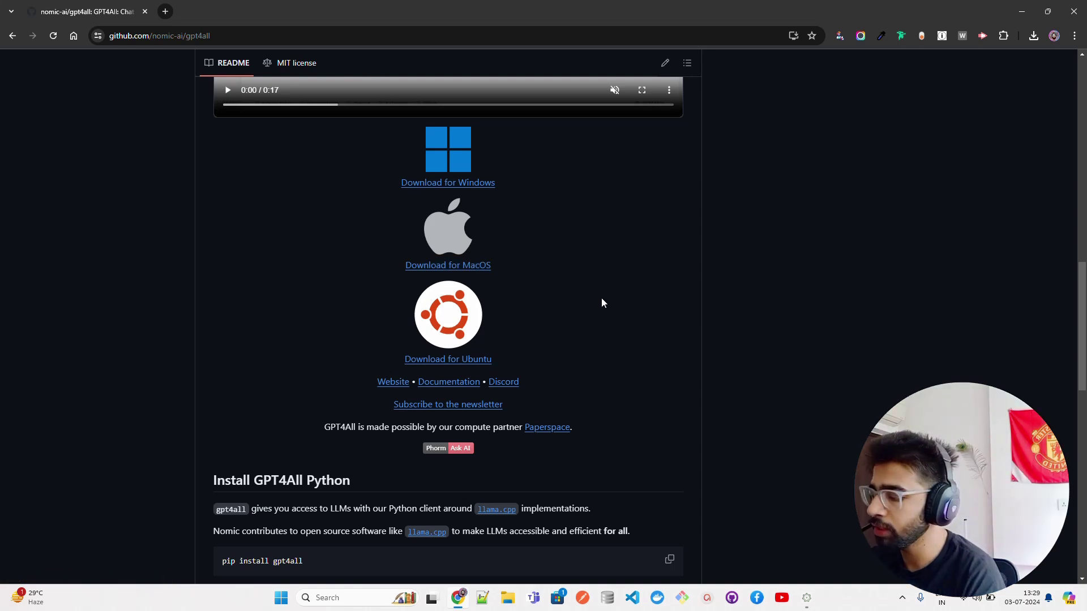
drag(537, 360, 431, 362)
click(792, 342)
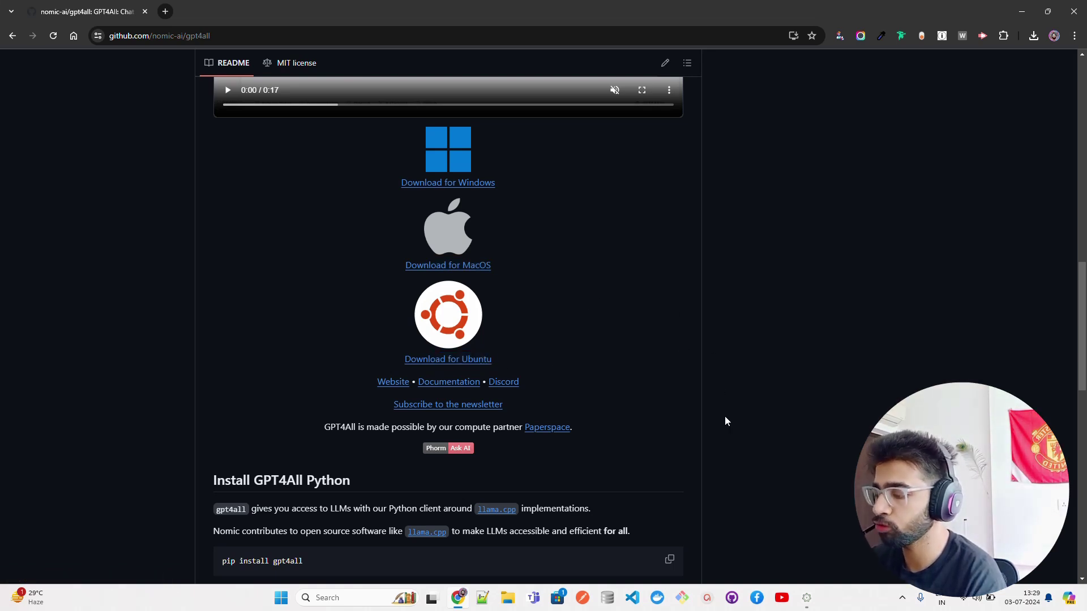
- Review the Install GPT4All Python section of the README, including the pip command and sample code
scroll(725, 416, down, 3)
scroll(484, 447, down, 1)
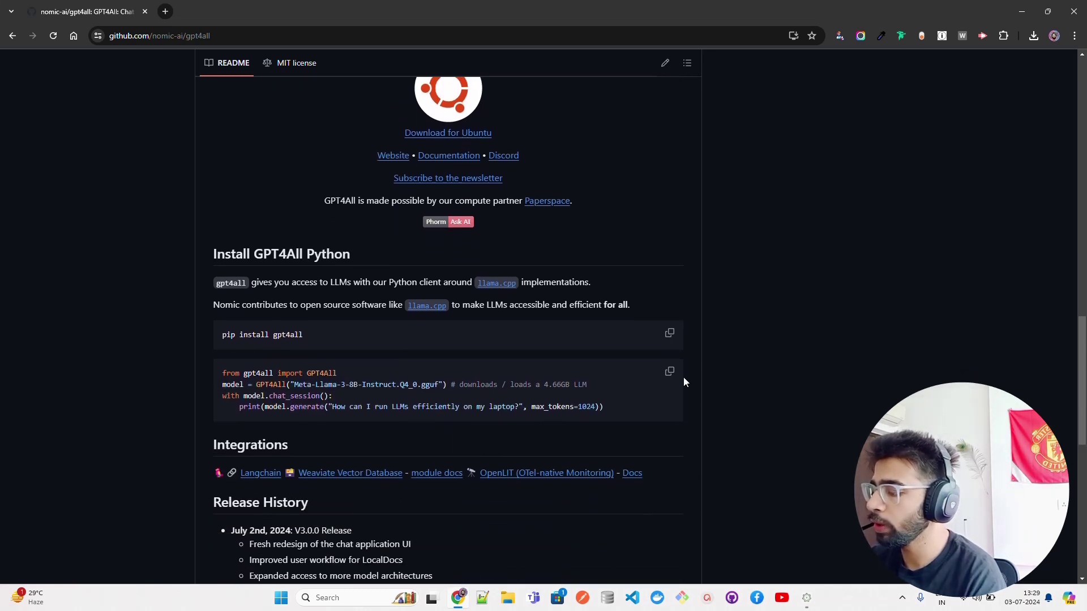
drag(339, 445, 199, 344)
click(759, 337)
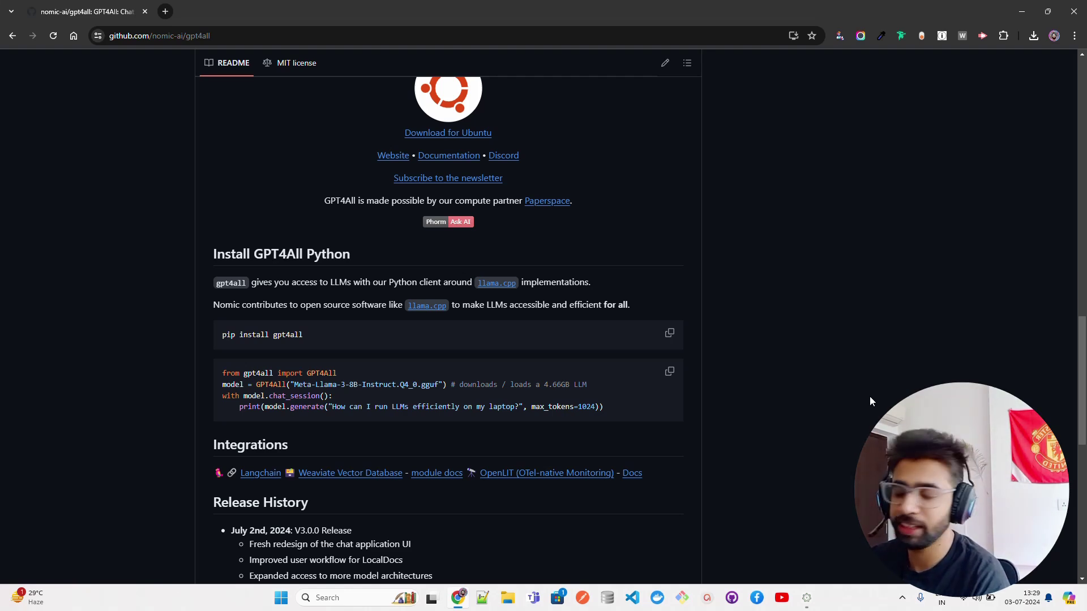
- Return to the README's download links and check the recent downloads for gpt4all-installer-win64.exe
scroll(856, 444, up, 3)
scroll(555, 307, up, 2)
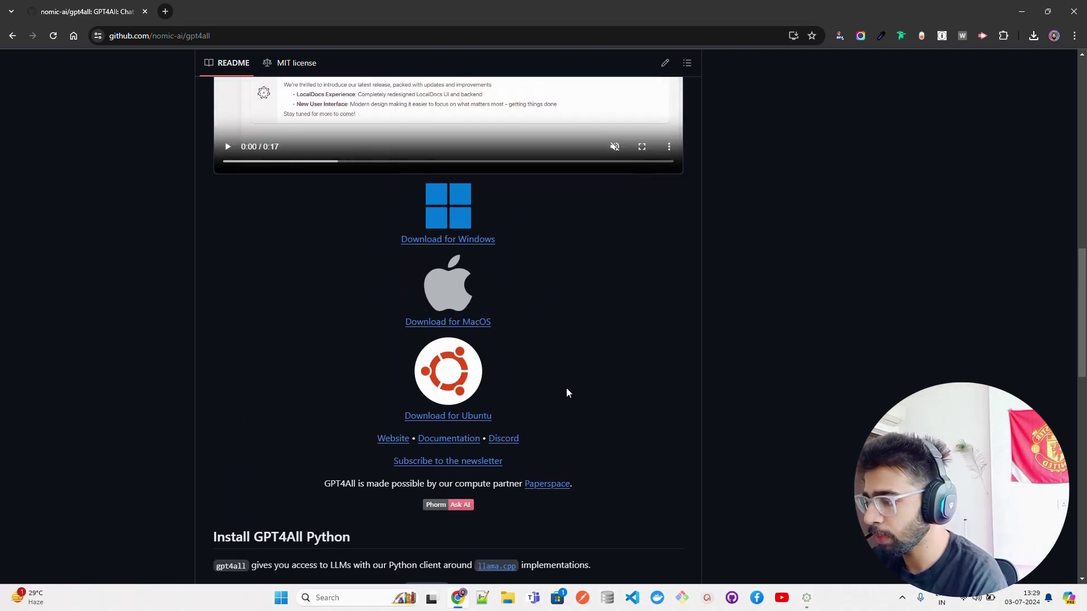
click(1031, 42)
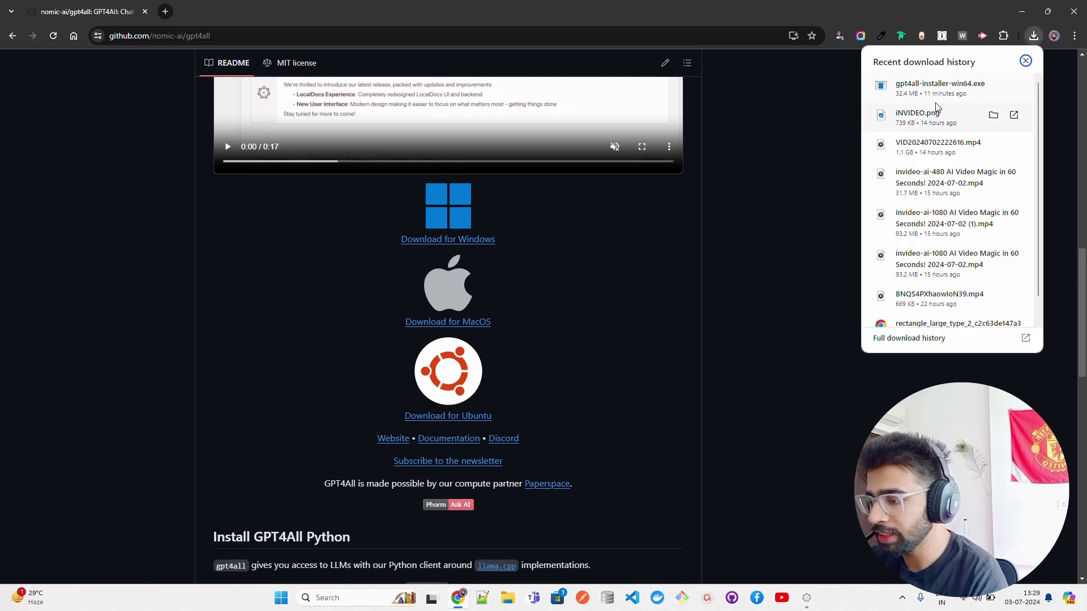
click(861, 136)
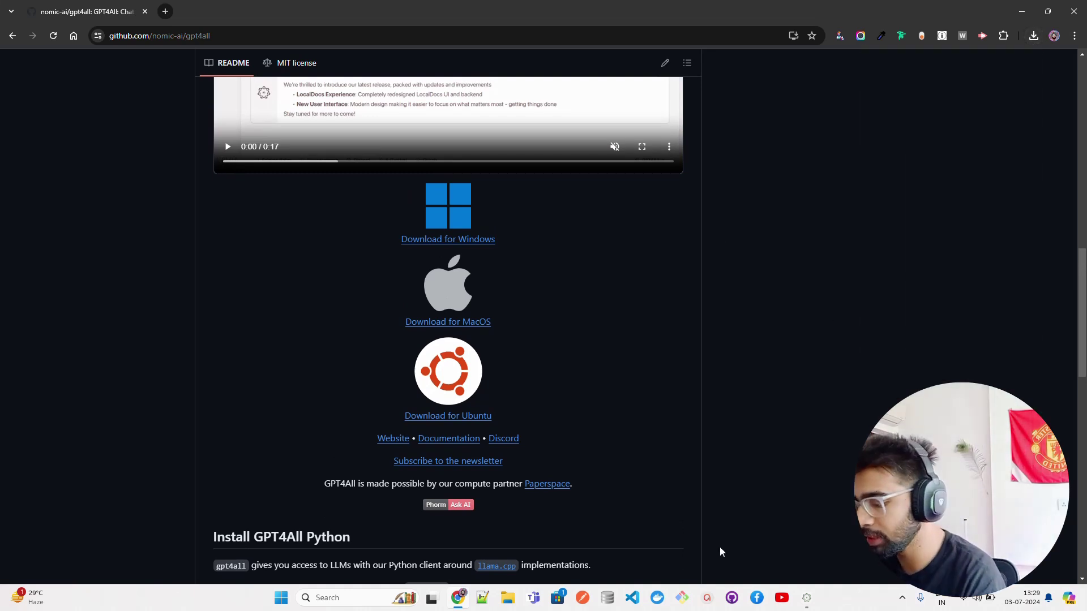
- Switch to the GPT4All desktop app and look through its Chats, Models, LocalDocs and Settings pages
click(806, 597)
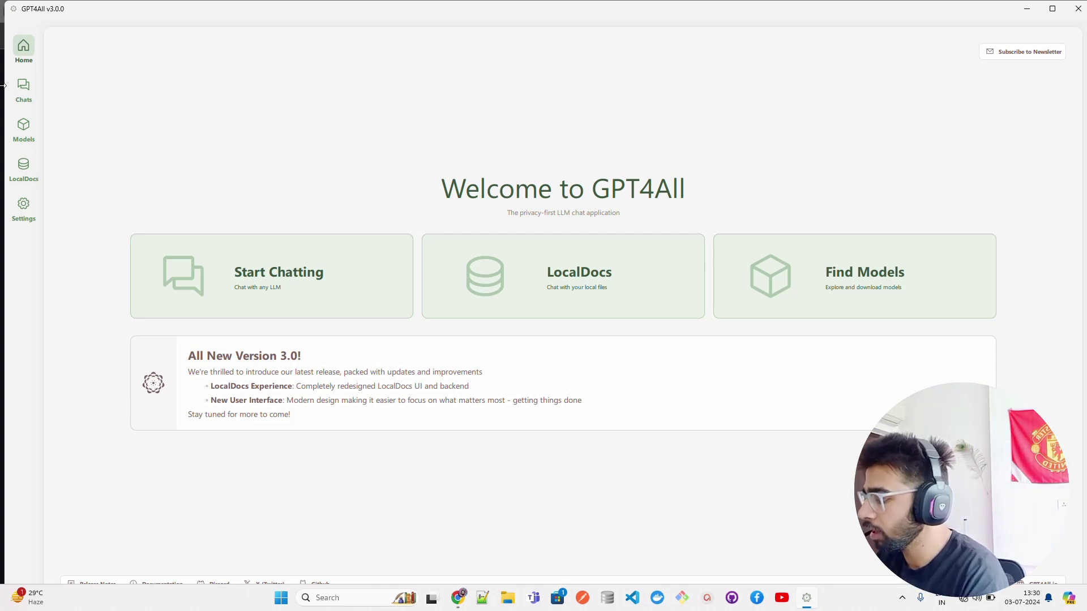
click(23, 93)
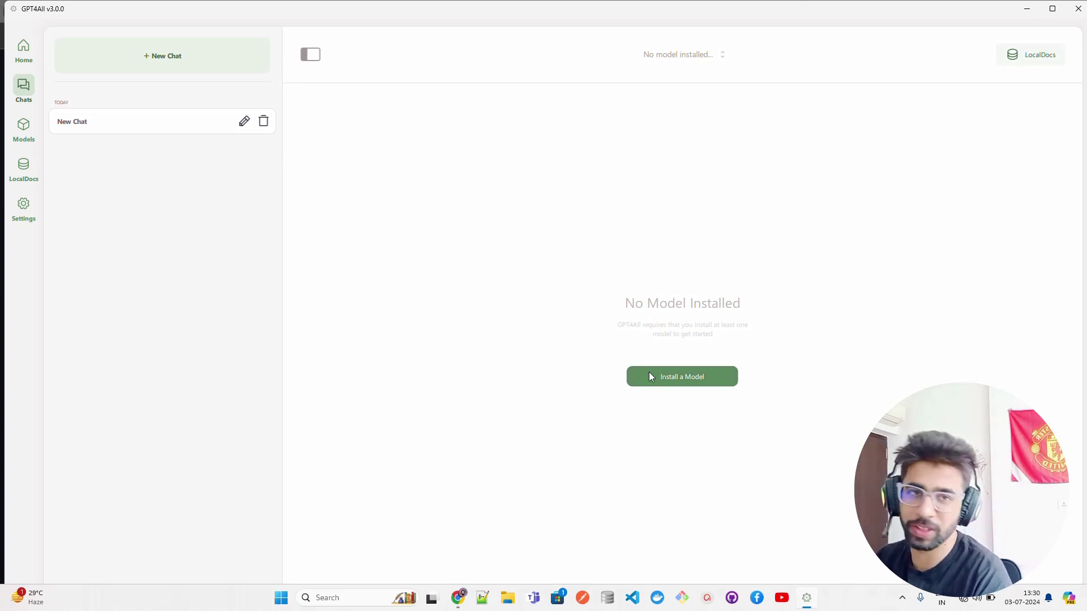
click(29, 140)
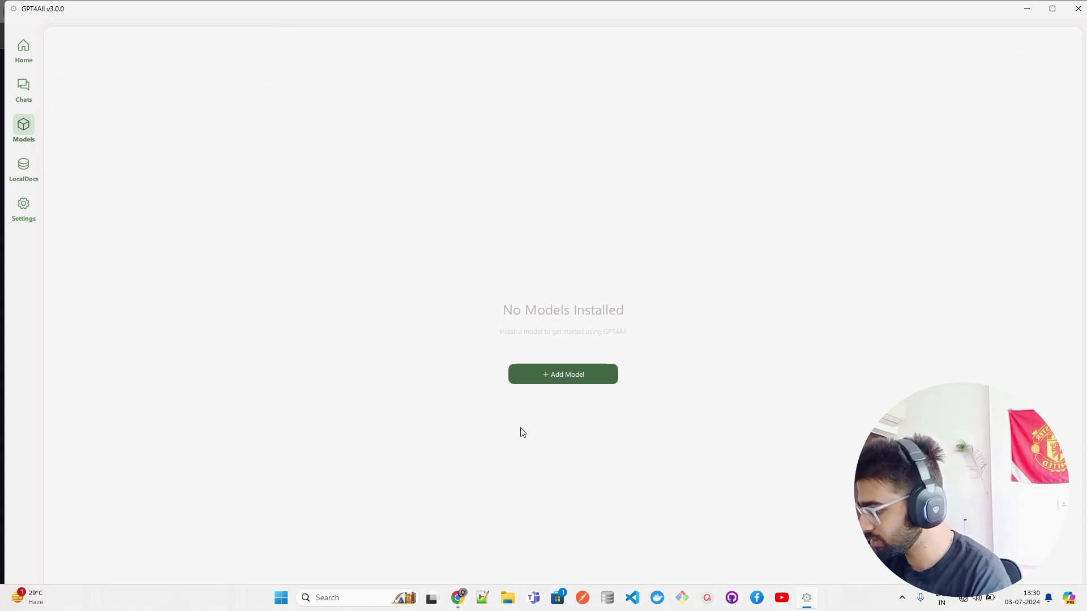
click(29, 180)
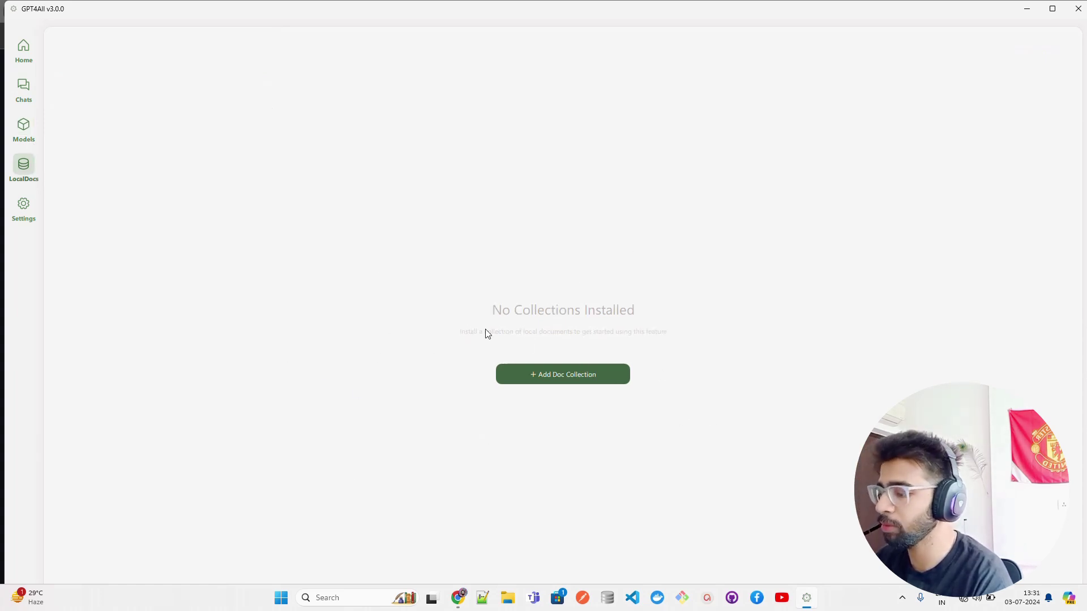
click(25, 213)
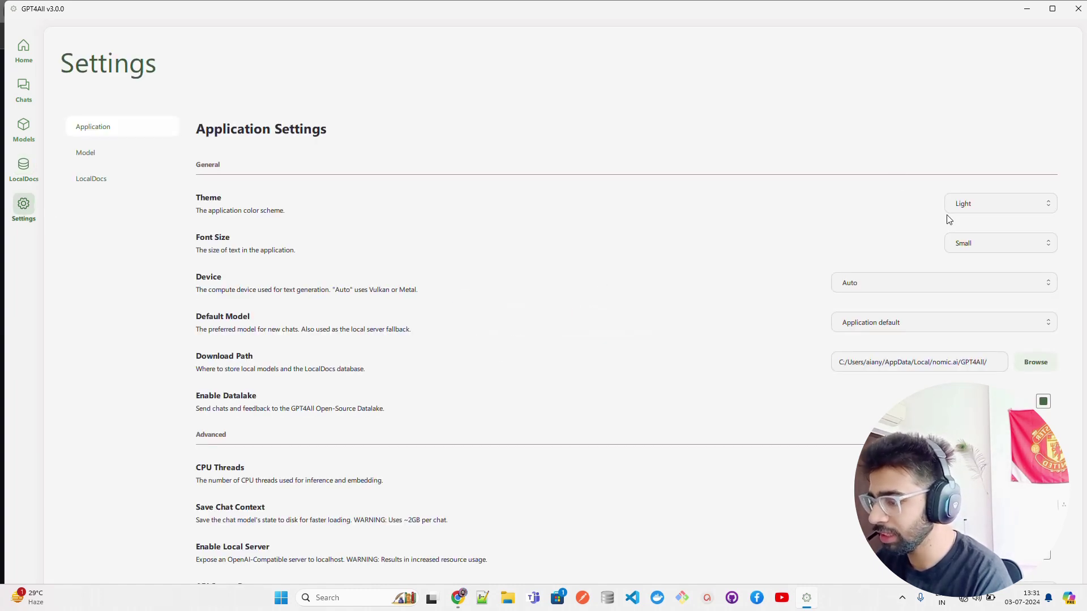
- Try the LegacyDark and Dark application themes and return to the Light theme
click(960, 211)
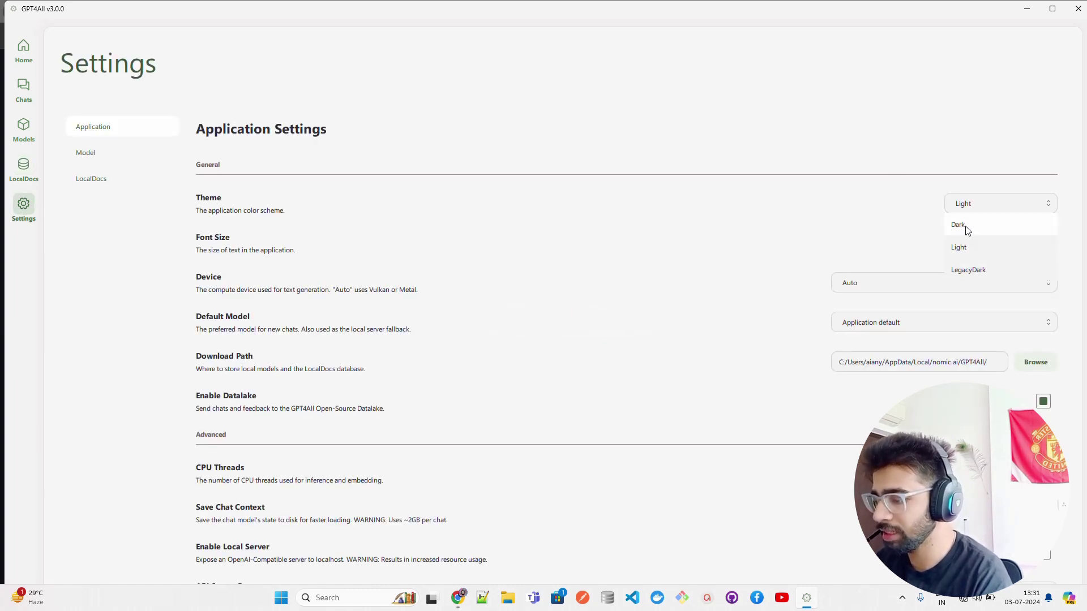
click(971, 274)
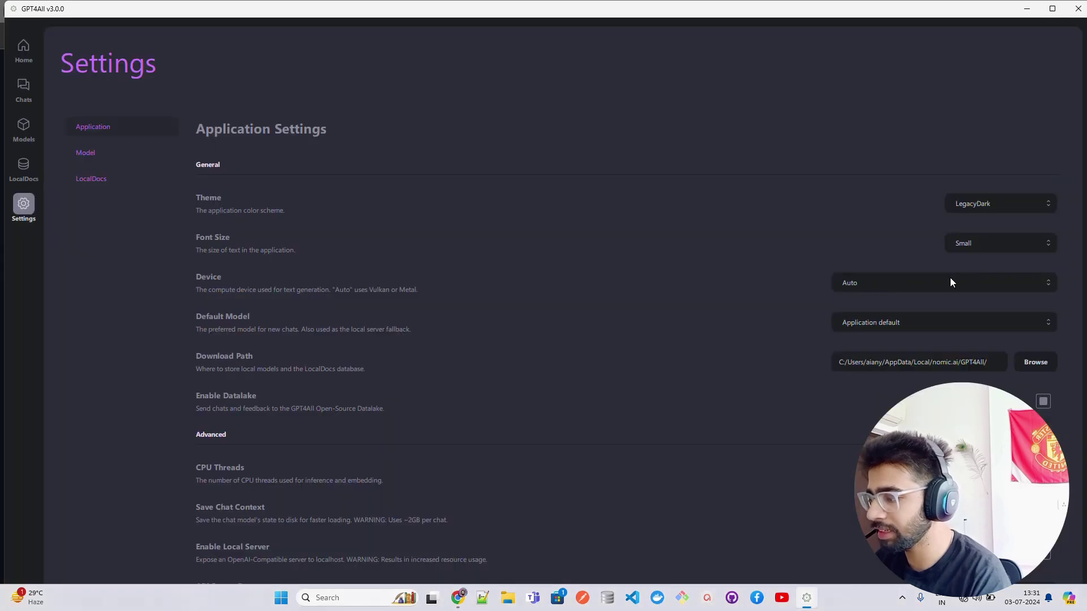
click(966, 211)
click(963, 223)
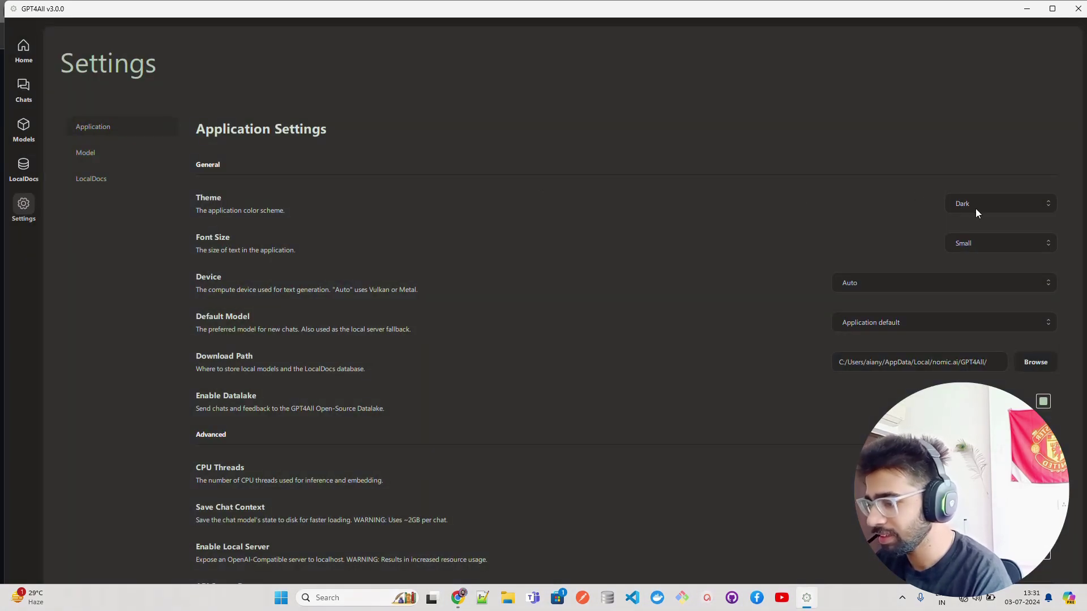
click(974, 213)
click(973, 240)
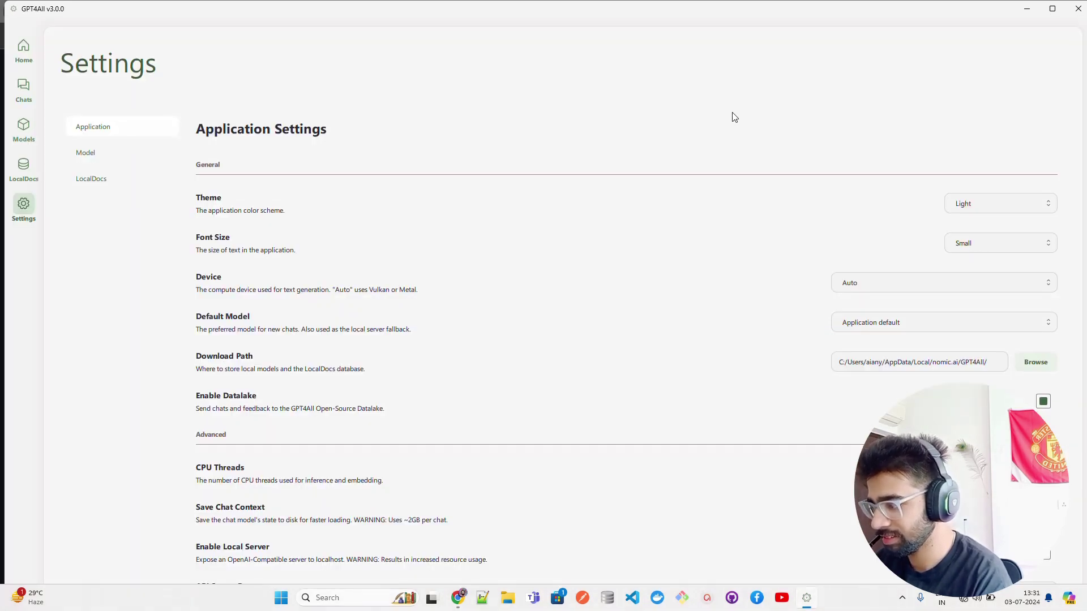
click(975, 211)
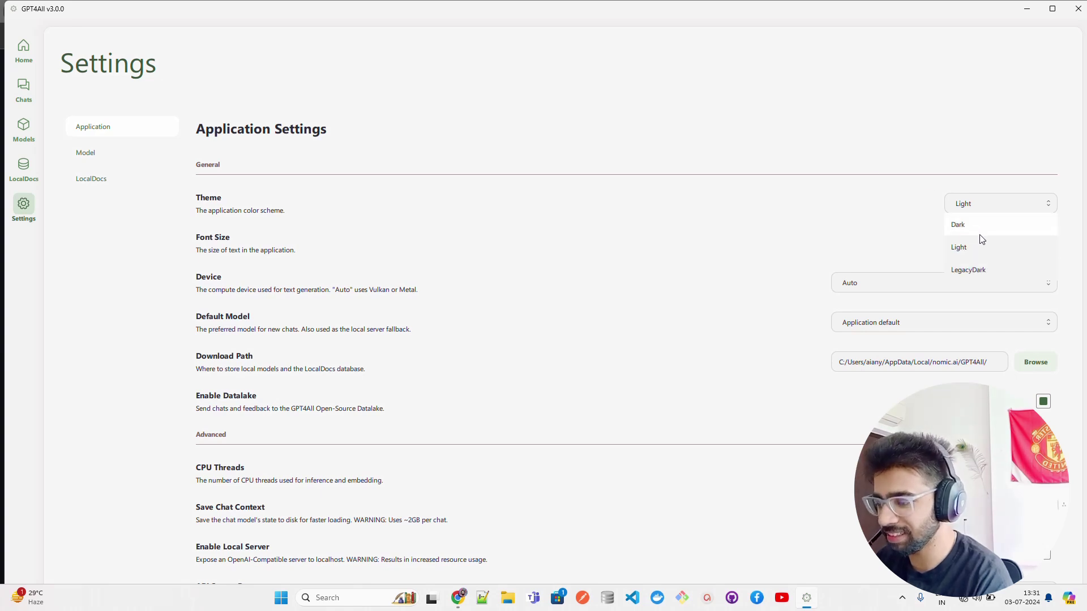
click(835, 123)
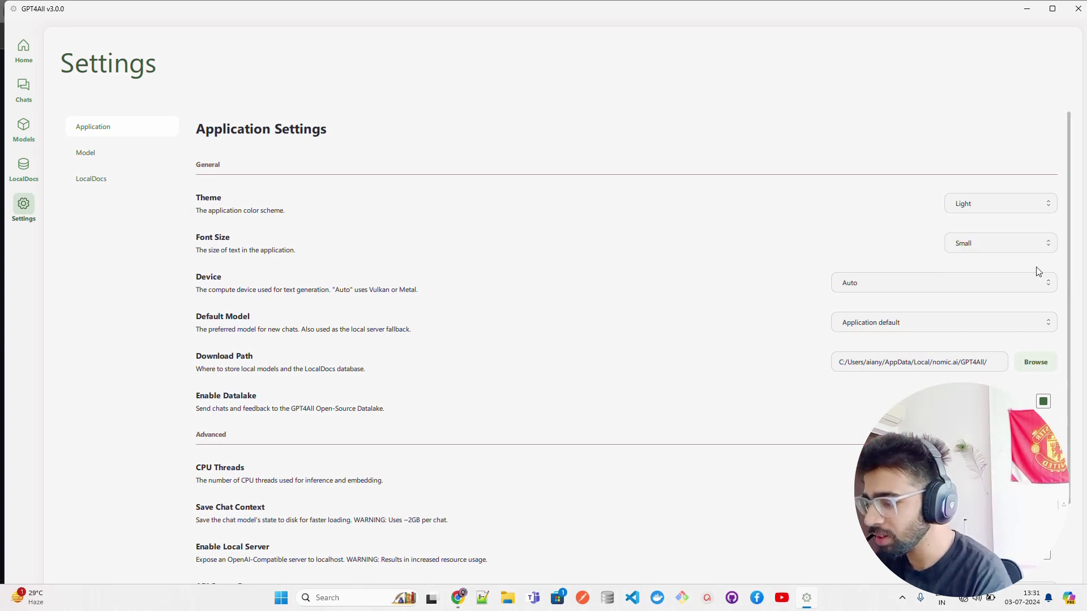
- Set the application font size to Medium and check the text on the Chats, Models and Home pages
click(999, 244)
click(964, 286)
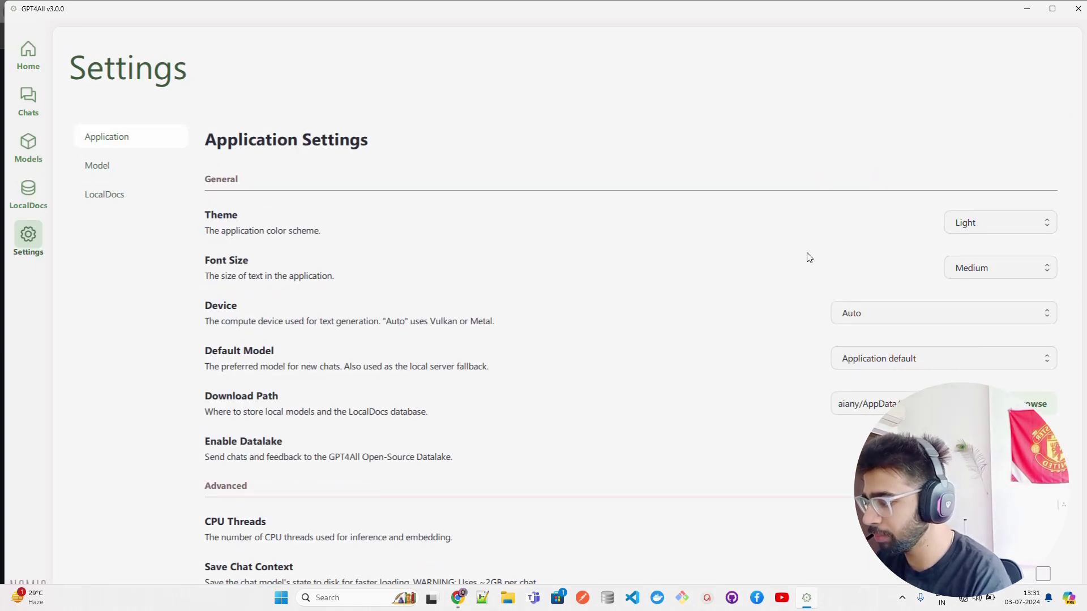
click(29, 99)
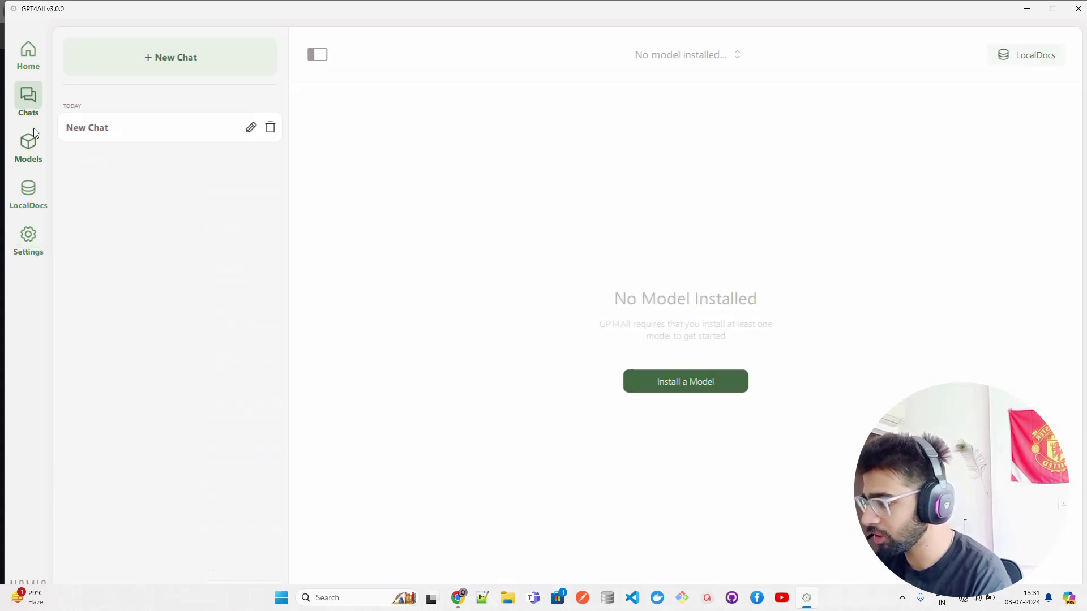
click(29, 146)
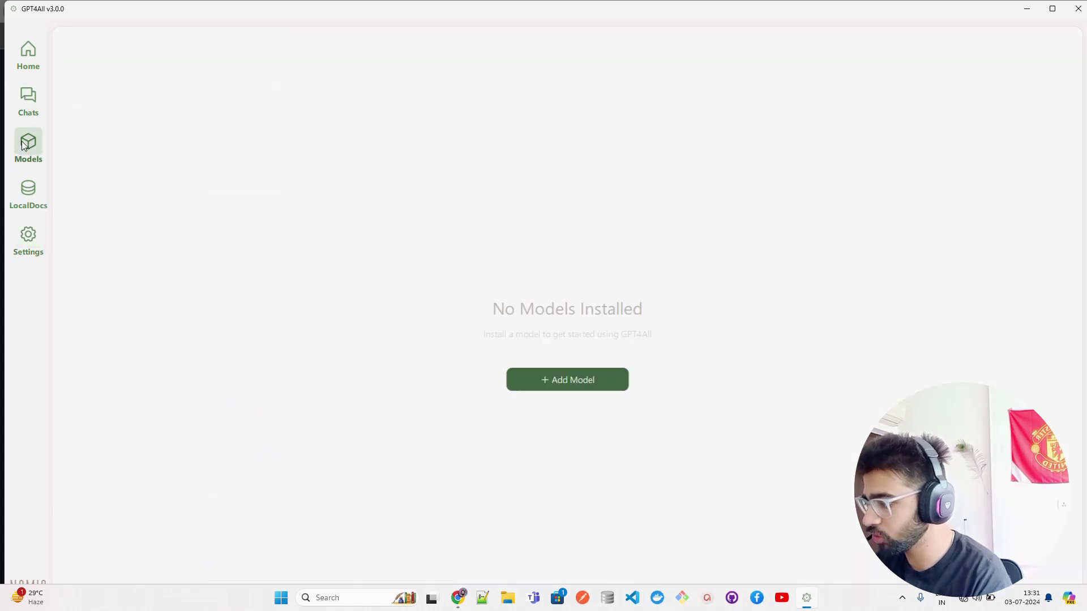
click(25, 63)
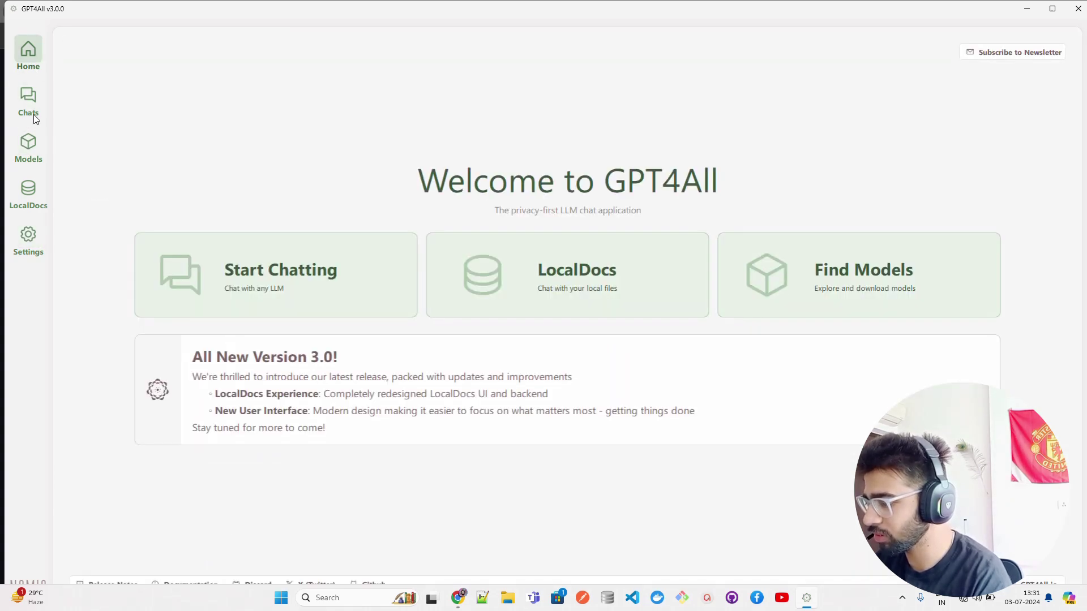
- Look at the compute device choices in the application settings without changing the selection
click(28, 237)
click(875, 311)
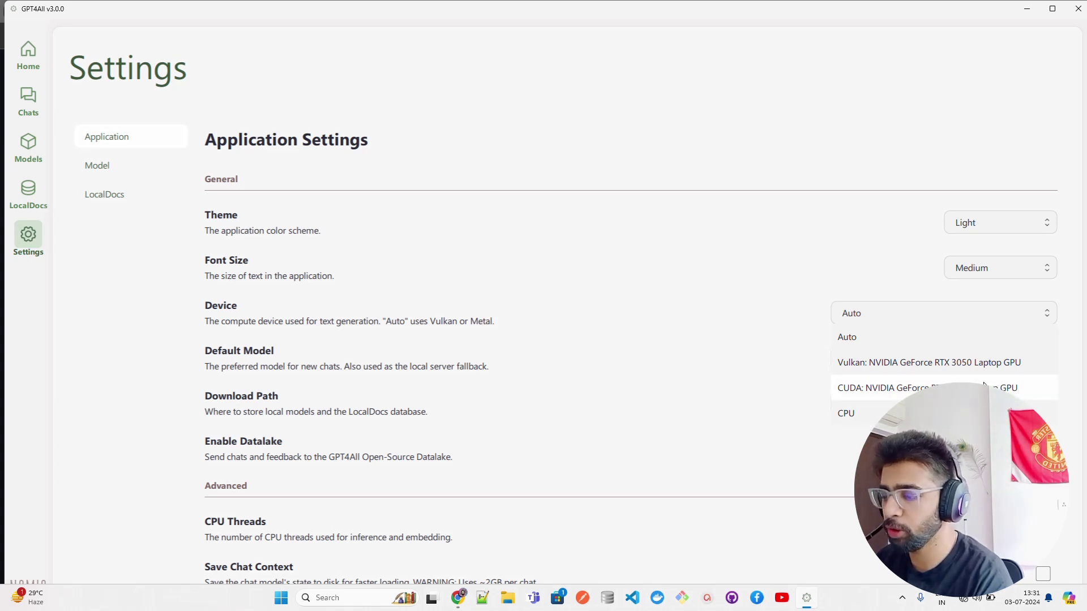
click(846, 158)
- Review the default model choices, download path, datalake option and advanced options in the application settings
scroll(747, 254, down, 5)
scroll(917, 315, up, 1)
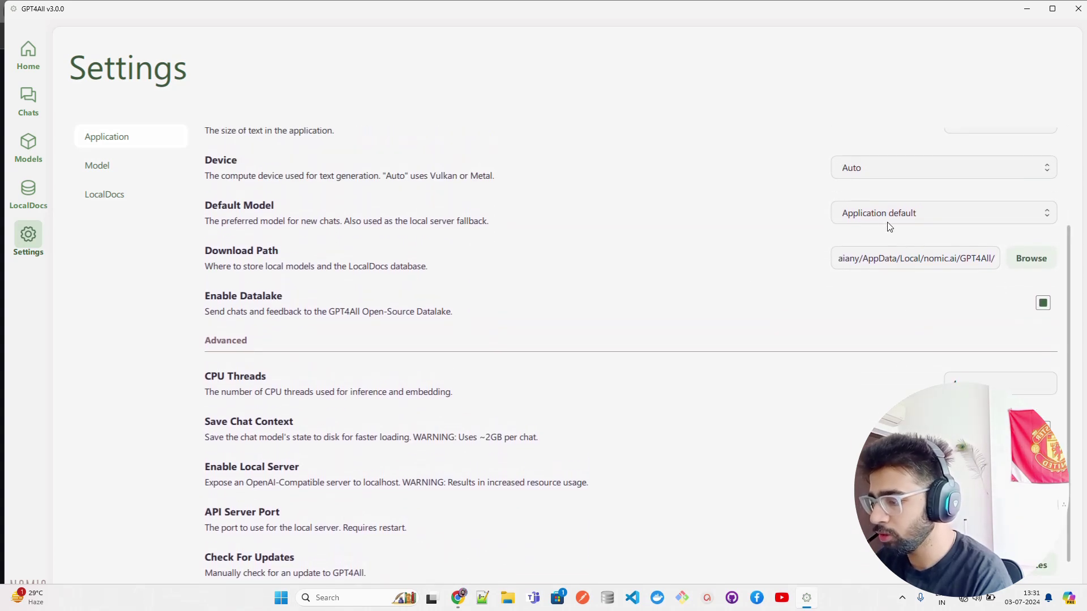
click(883, 221)
click(790, 320)
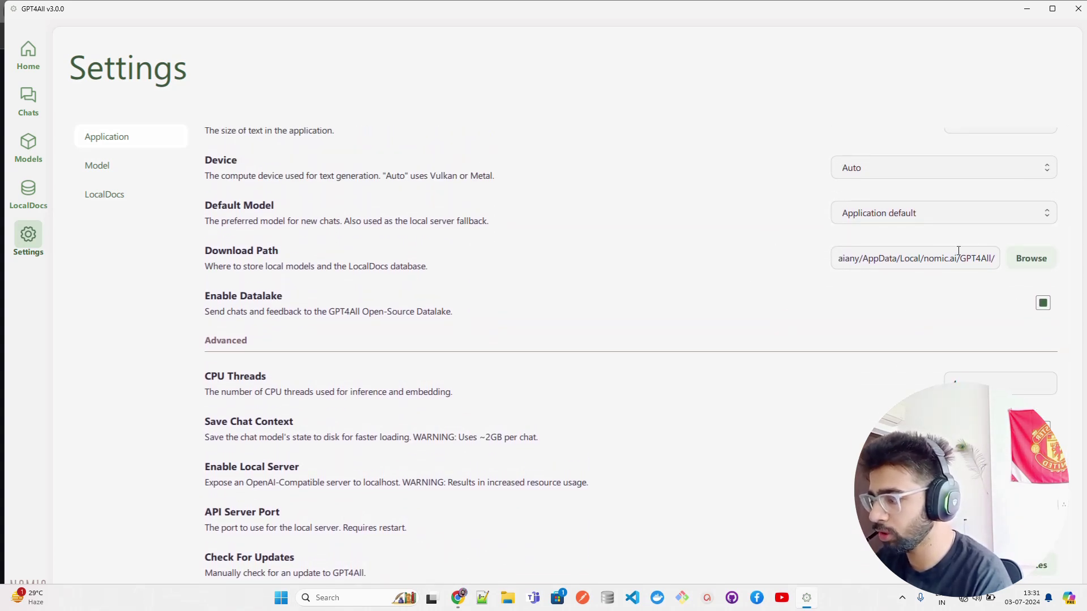
scroll(786, 374, down, 2)
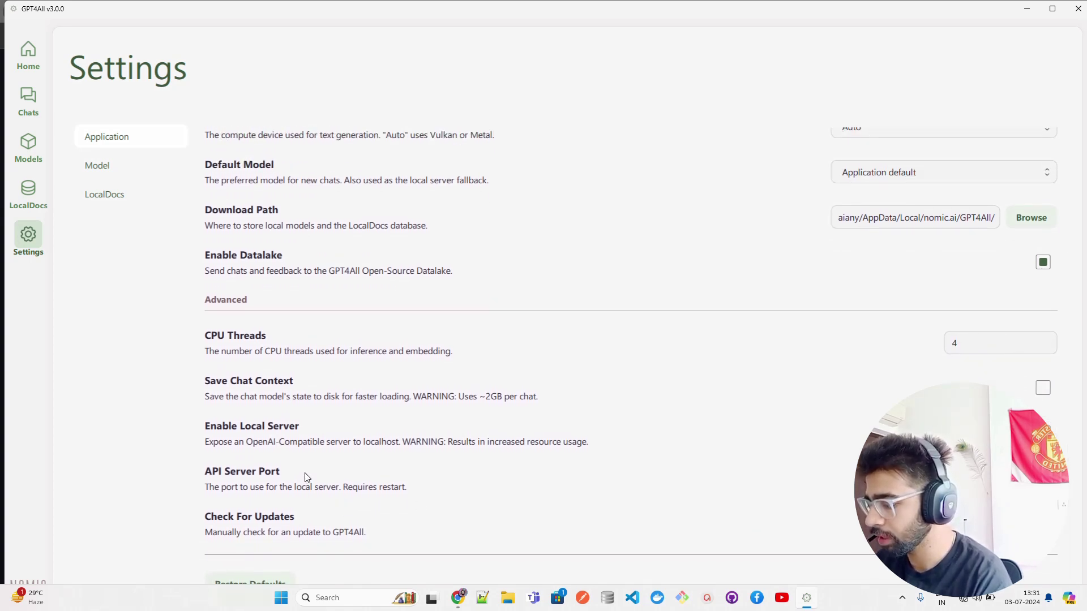
scroll(665, 525, up, 3)
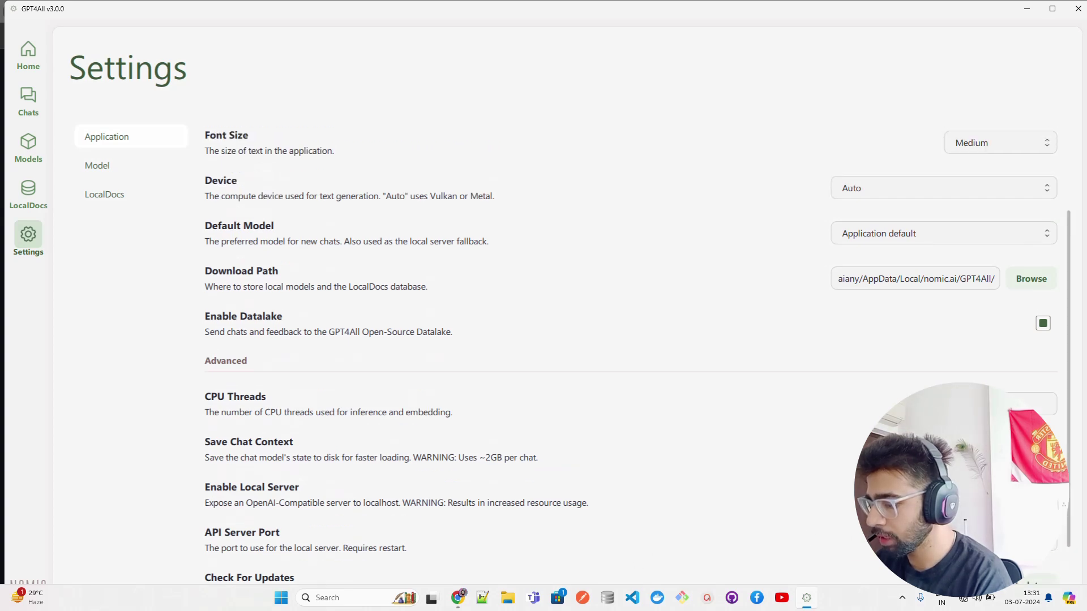
scroll(792, 493, down, 3)
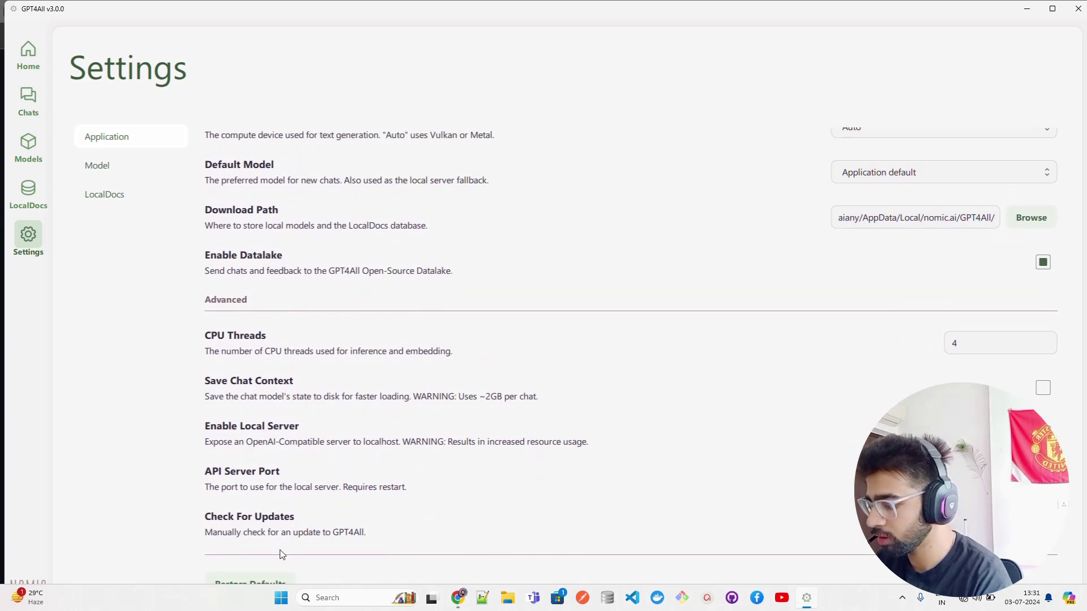
scroll(256, 579, up, 3)
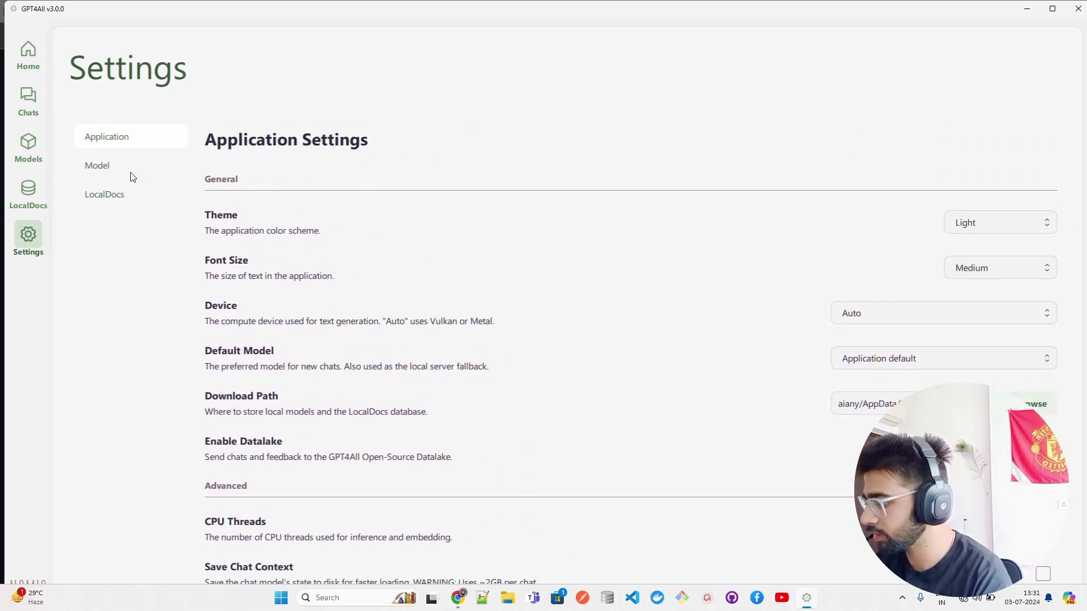
- Review the model settings for prompts and generation parameters, and the LocalDocs settings for indexing and embedding
click(109, 167)
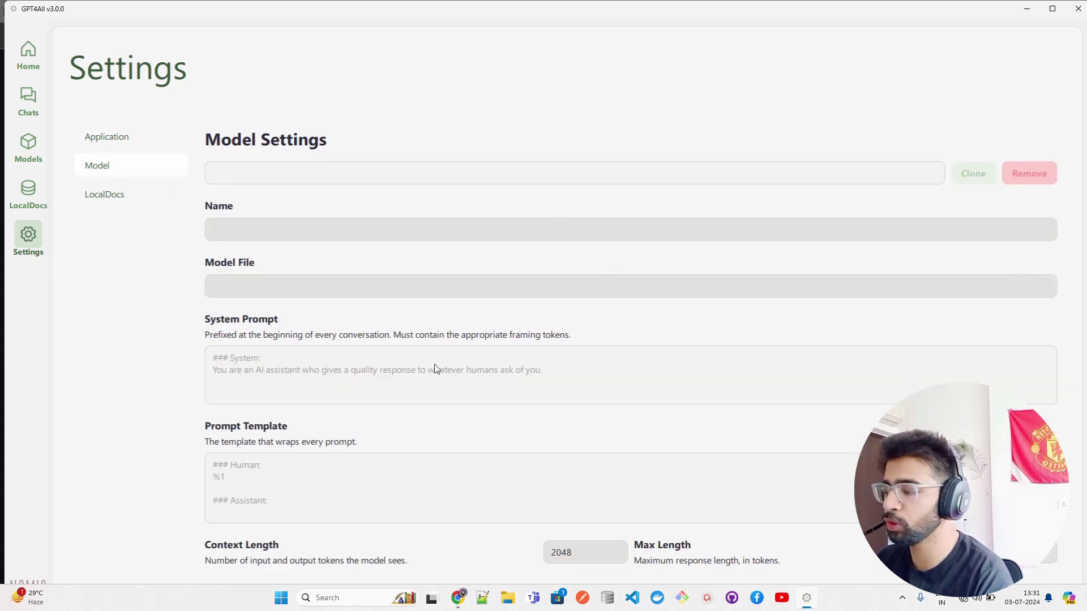
scroll(414, 402, down, 4)
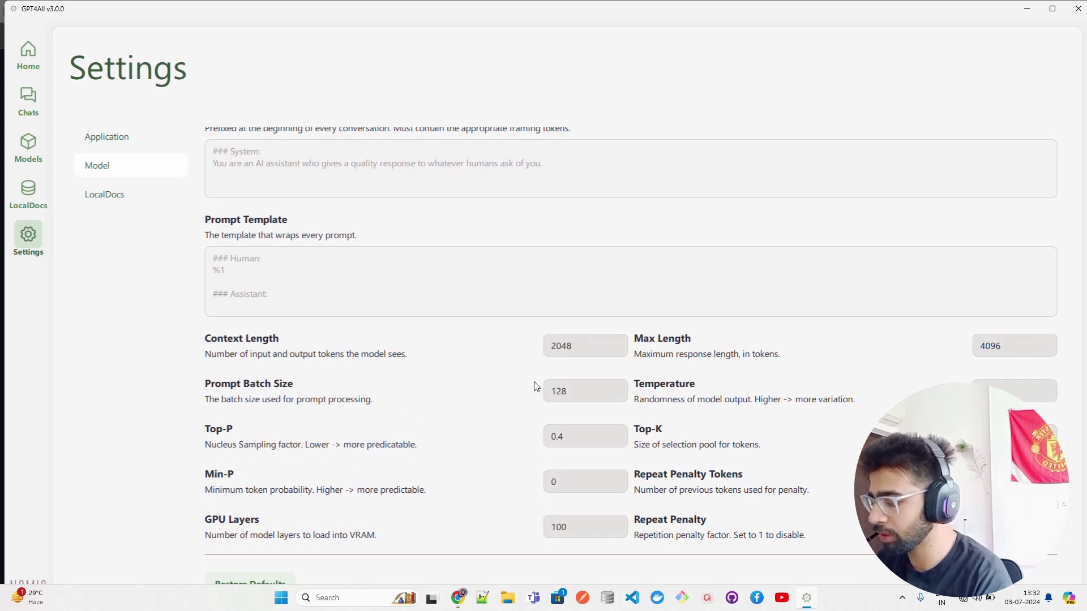
scroll(565, 478, up, 5)
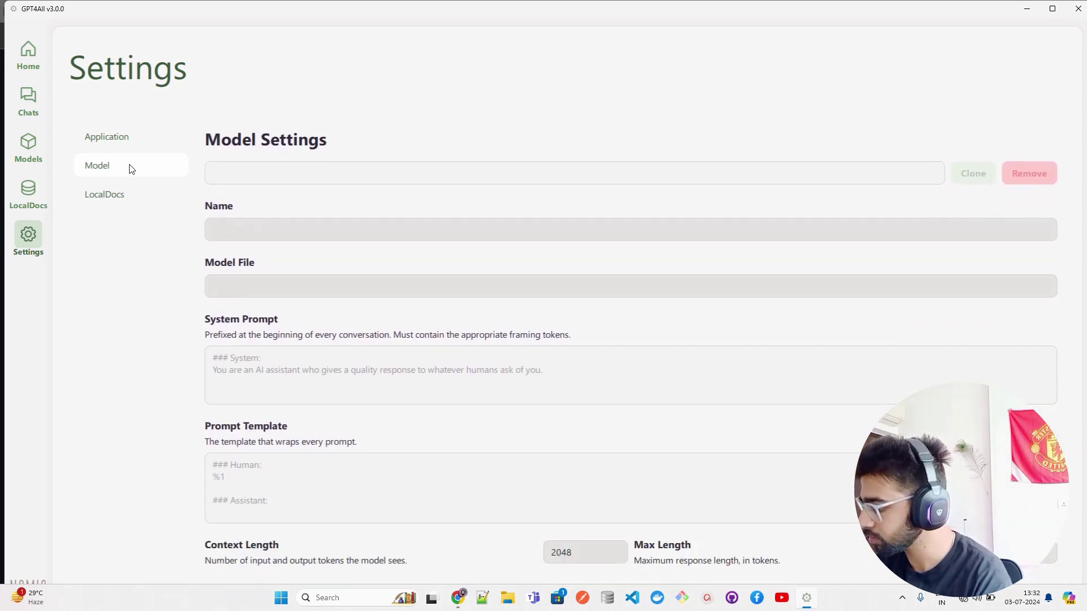
click(103, 199)
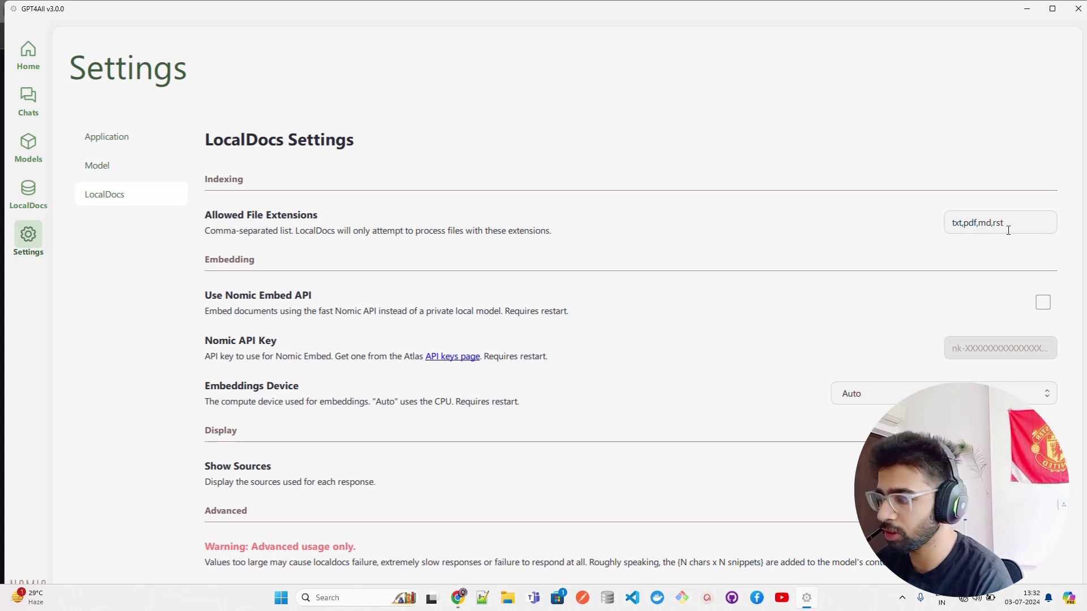
scroll(513, 282, down, 2)
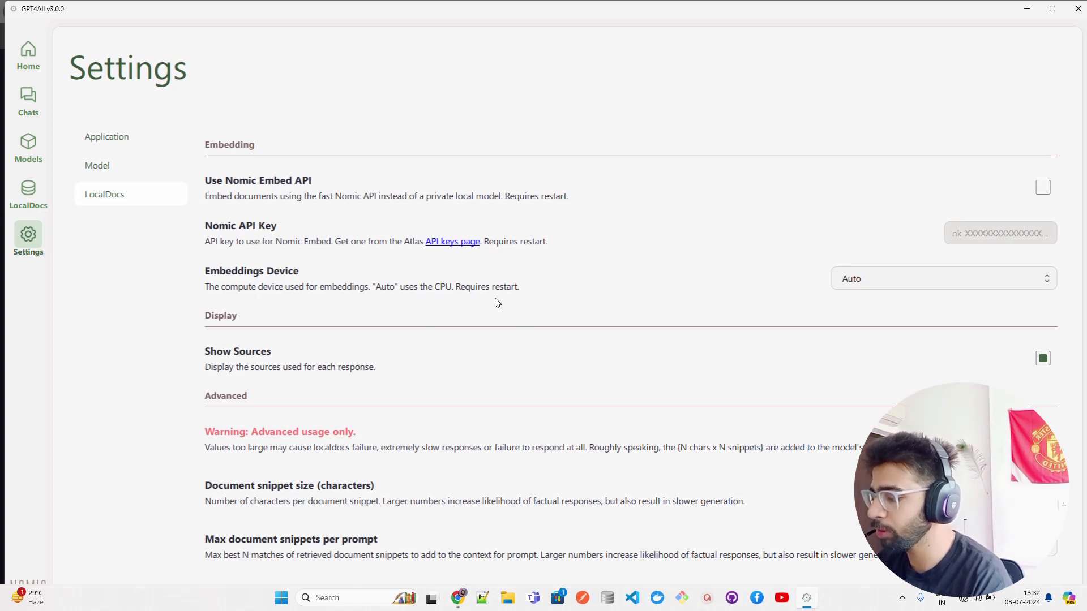
- Review the embedding, display and advanced options in the LocalDocs settings
scroll(702, 283, down, 1)
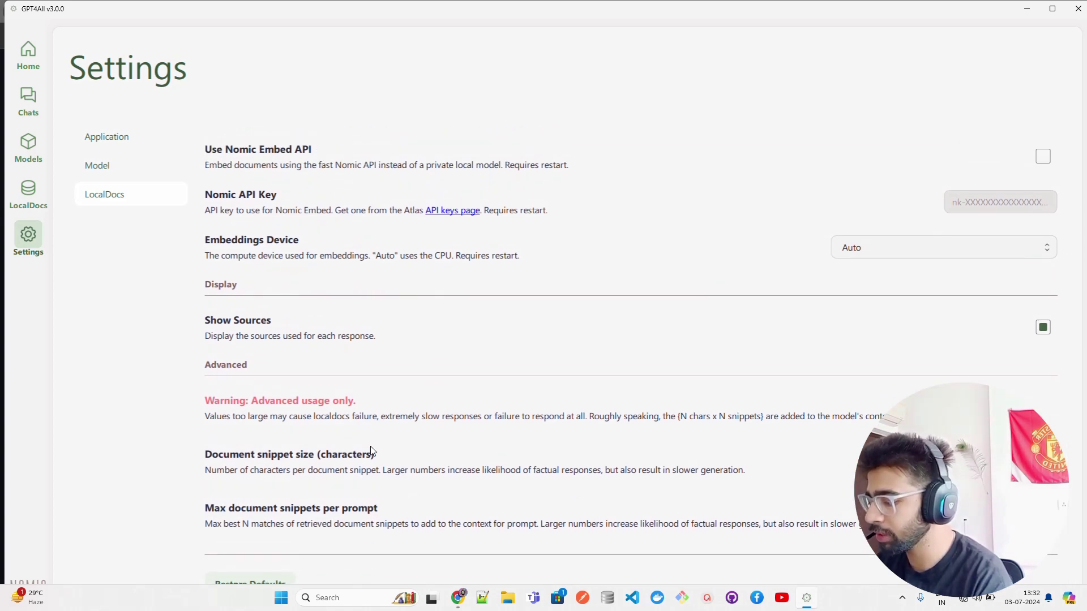
scroll(442, 411, up, 5)
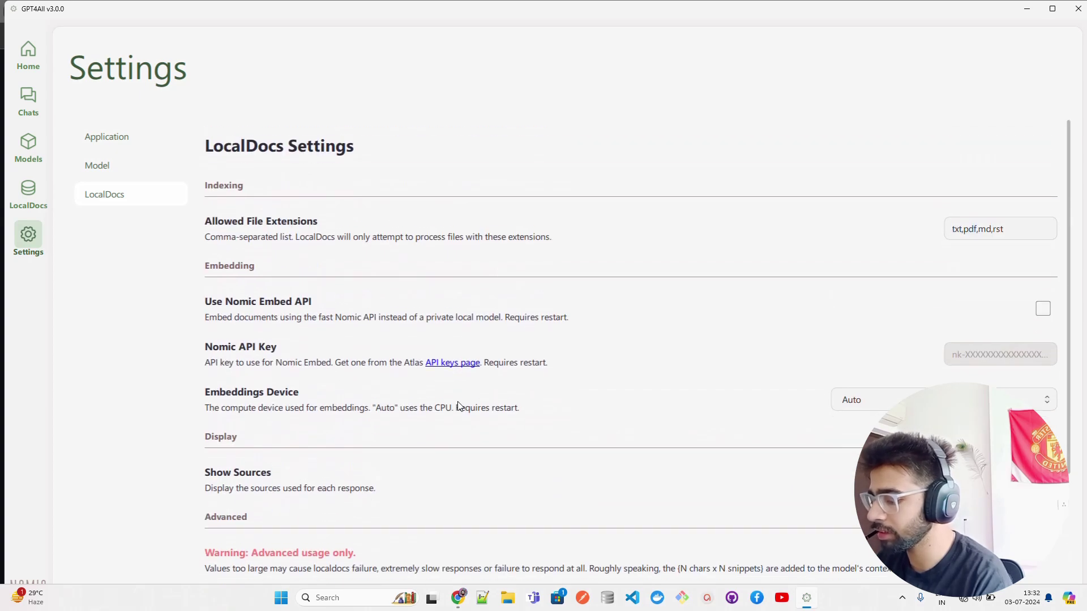
click(28, 72)
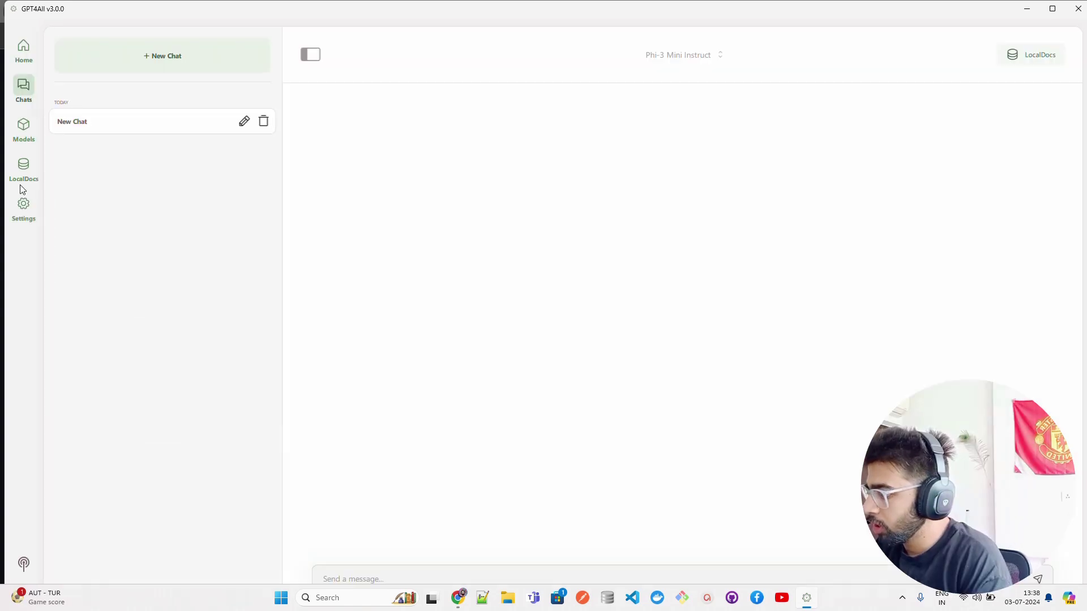
- Look through the installed models and the list of models available to download, such as Llama 3 Instruct and Nous Hermes 2 Mistral DPO
click(24, 133)
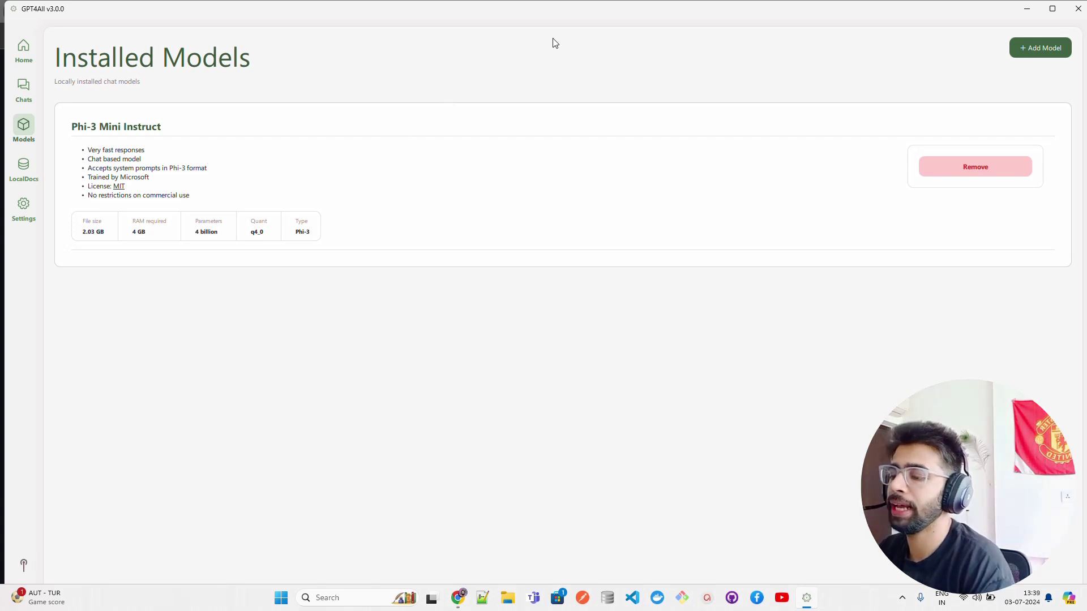
click(1039, 49)
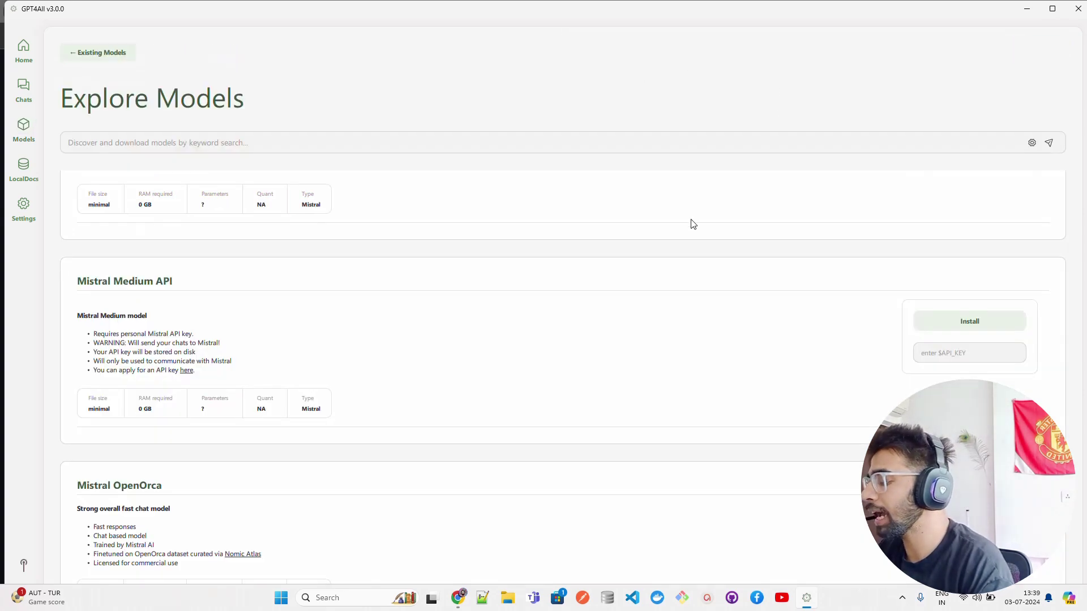
scroll(643, 247, down, 3)
scroll(417, 277, up, 15)
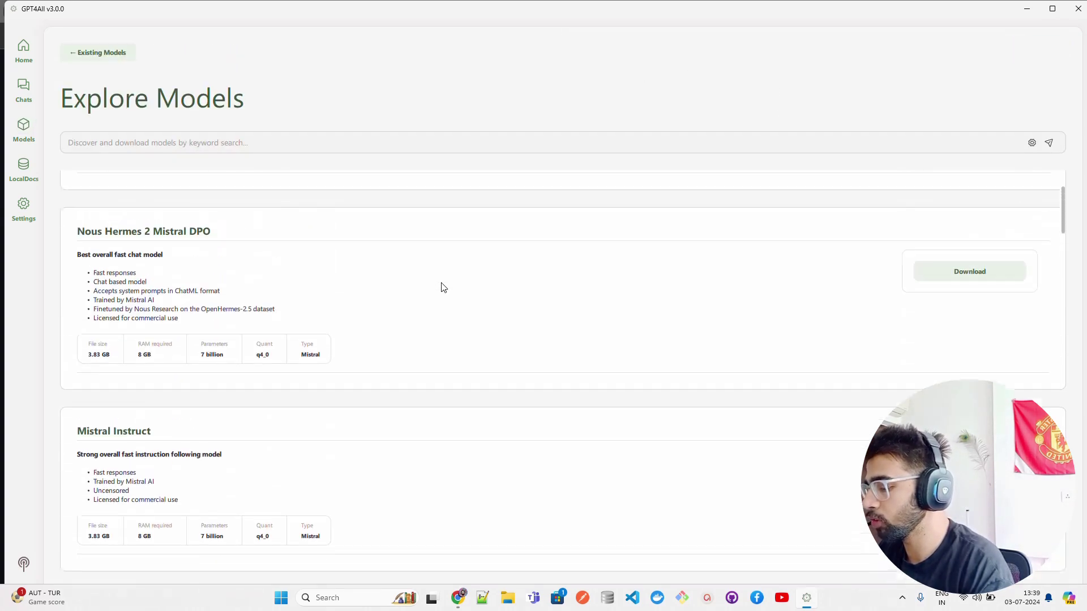
scroll(443, 286, up, 2)
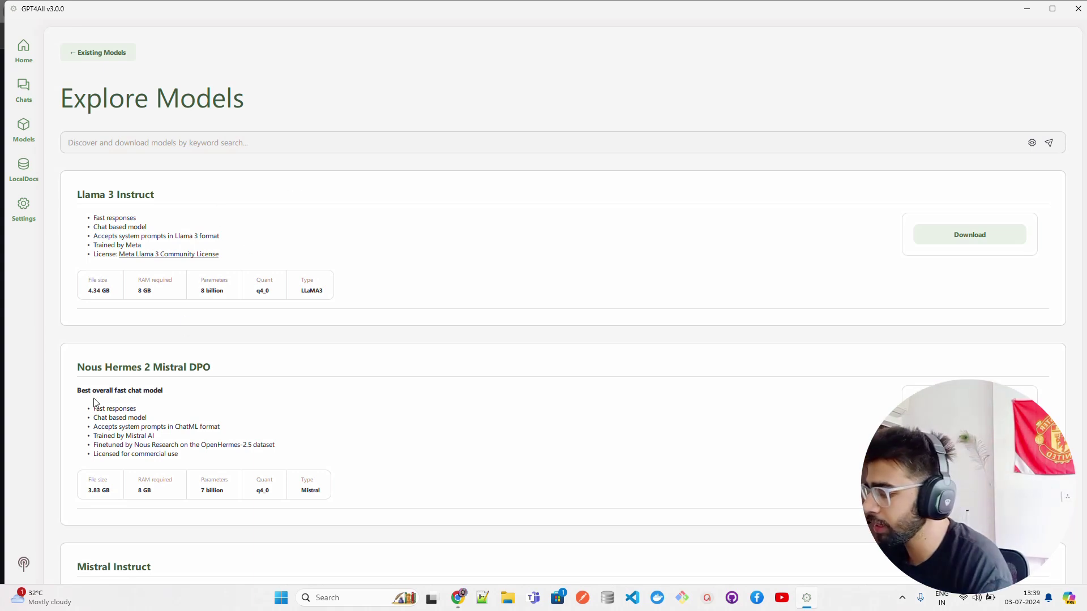
scroll(168, 381, down, 6)
scroll(337, 335, up, 6)
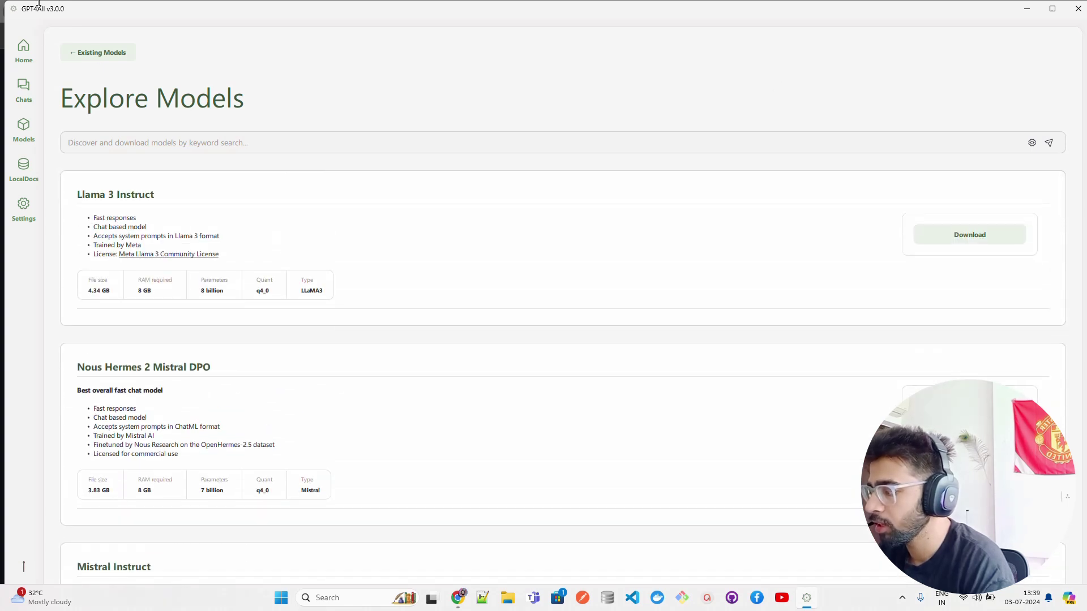
- Check the model choices in the chat and ask Phi-3 Mini Instruct "what is 2+2?"
click(25, 86)
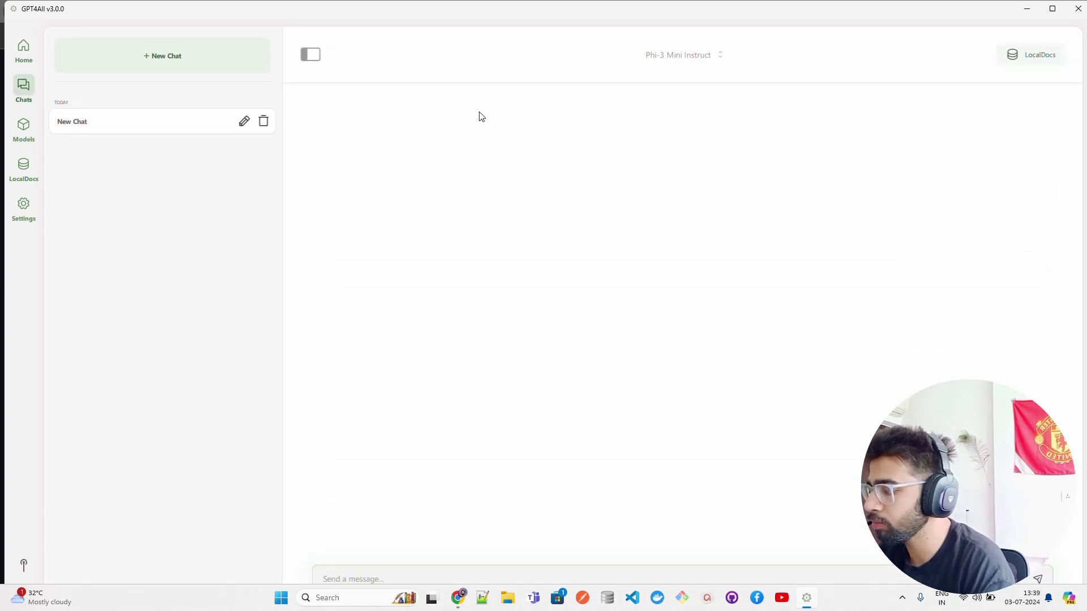
click(693, 54)
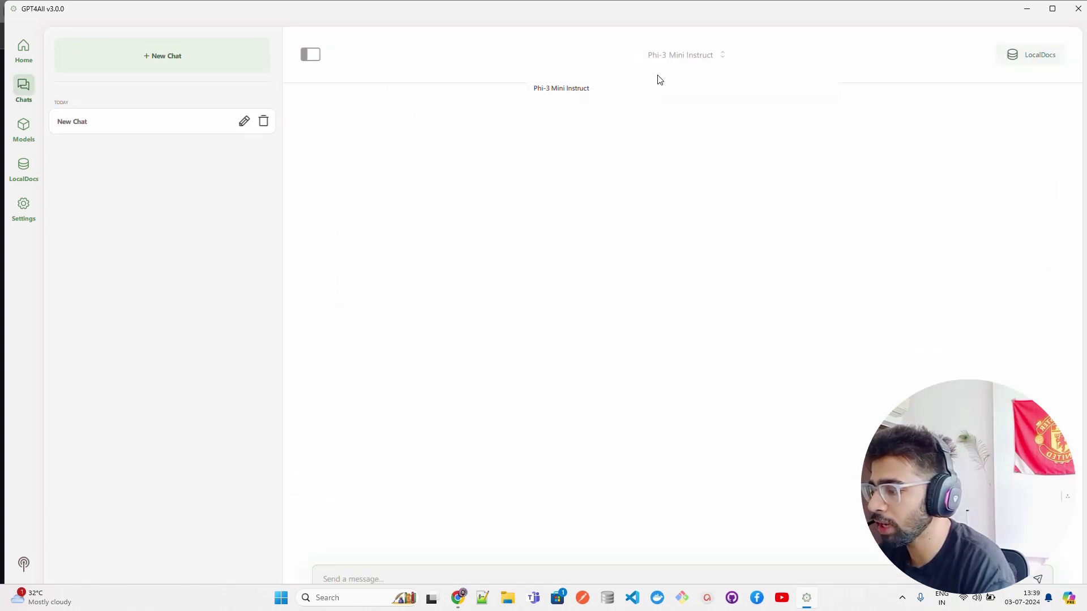
click(772, 62)
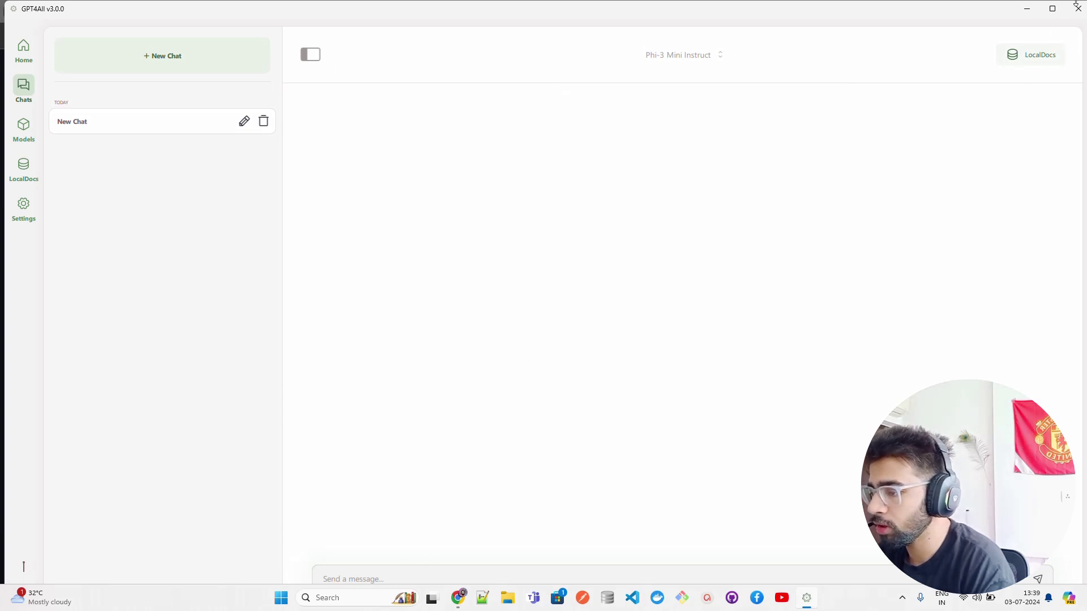
click(401, 582)
text(what is 2+2?)
key(Return)
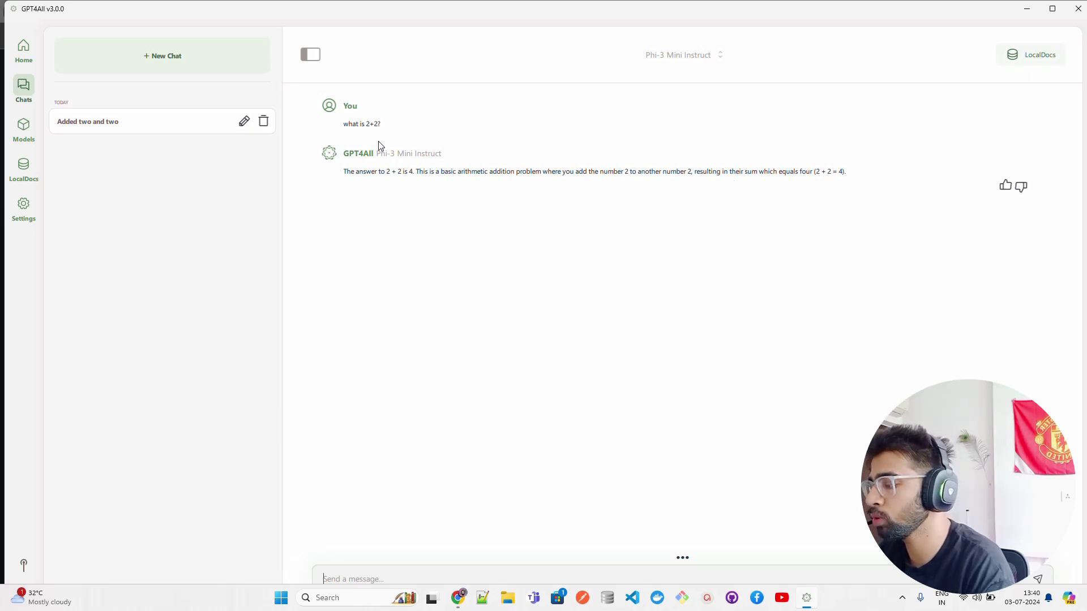
- Give the answer a thumbs up and send the follow-up "tell me more about it"
click(1005, 187)
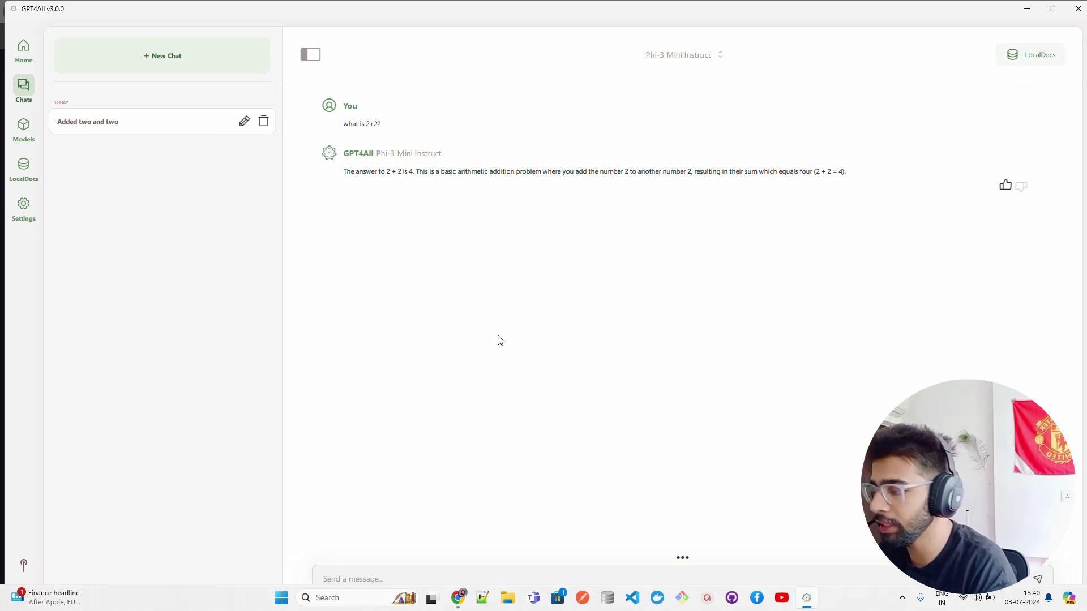
click(358, 583)
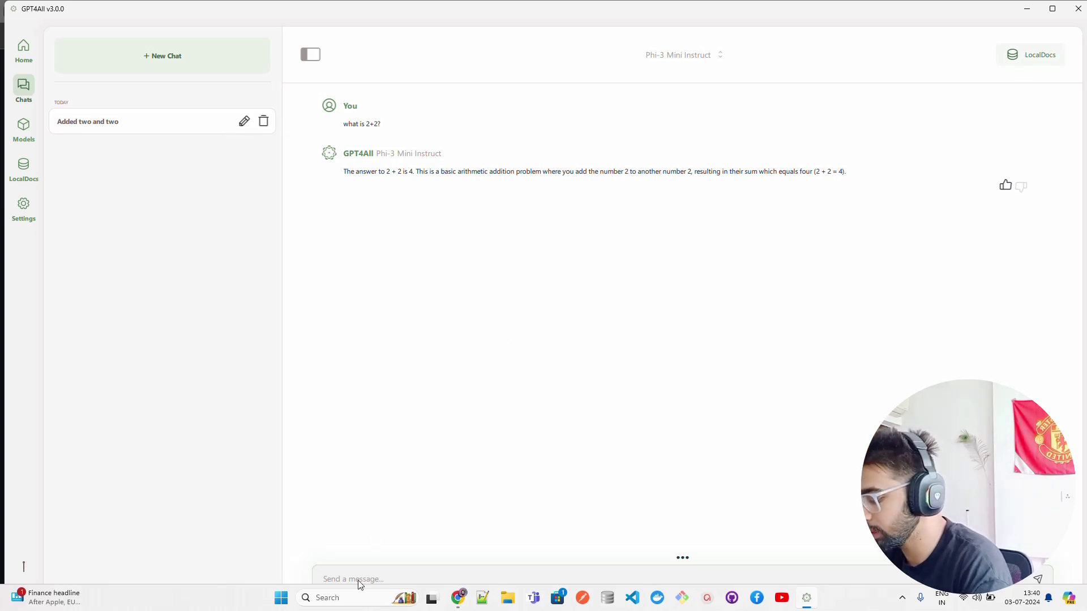
text(tell me more aboug)
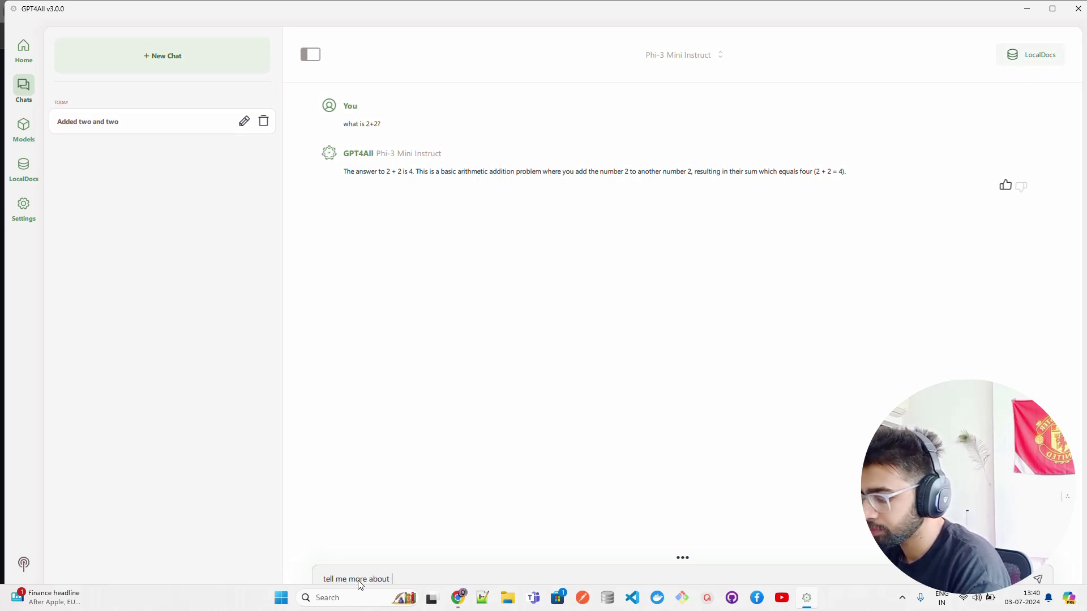
text( it)
key(Return)
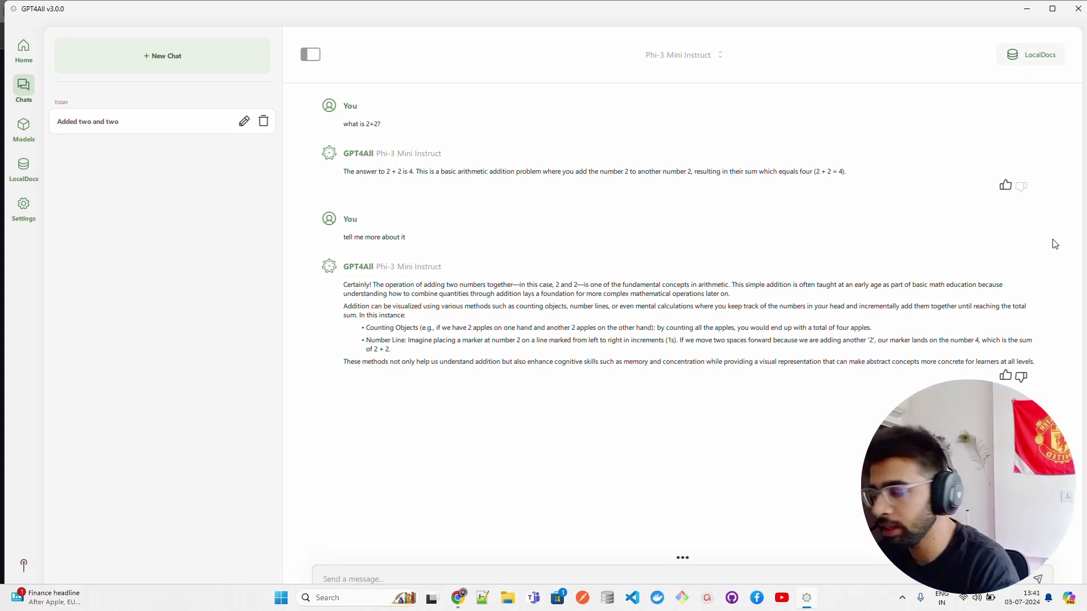
- Start a new chat alongside the existing one and load the default model in it
click(24, 170)
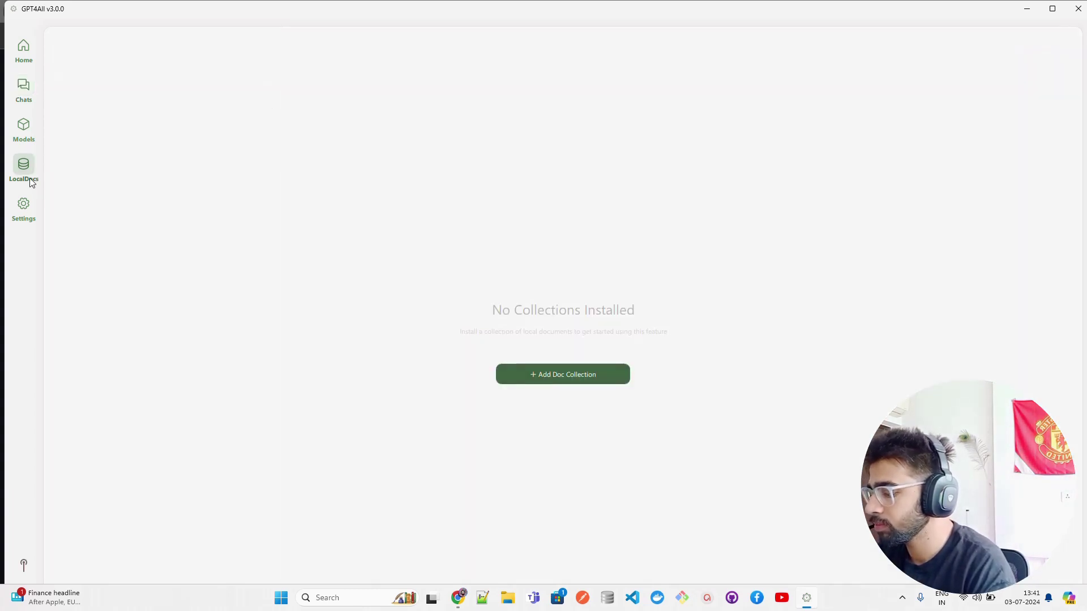
click(24, 102)
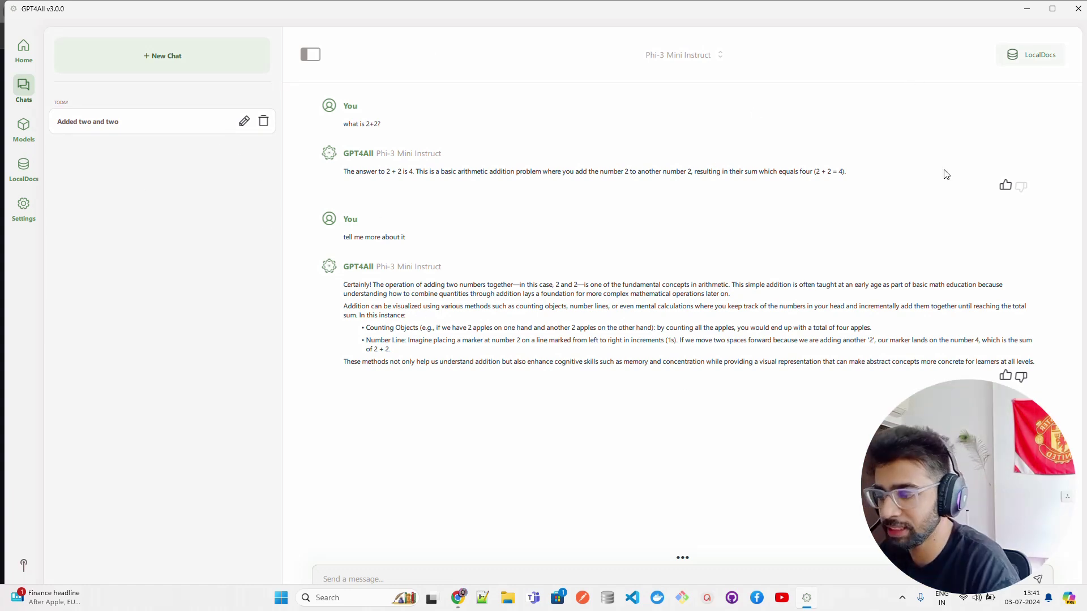
click(191, 59)
click(115, 156)
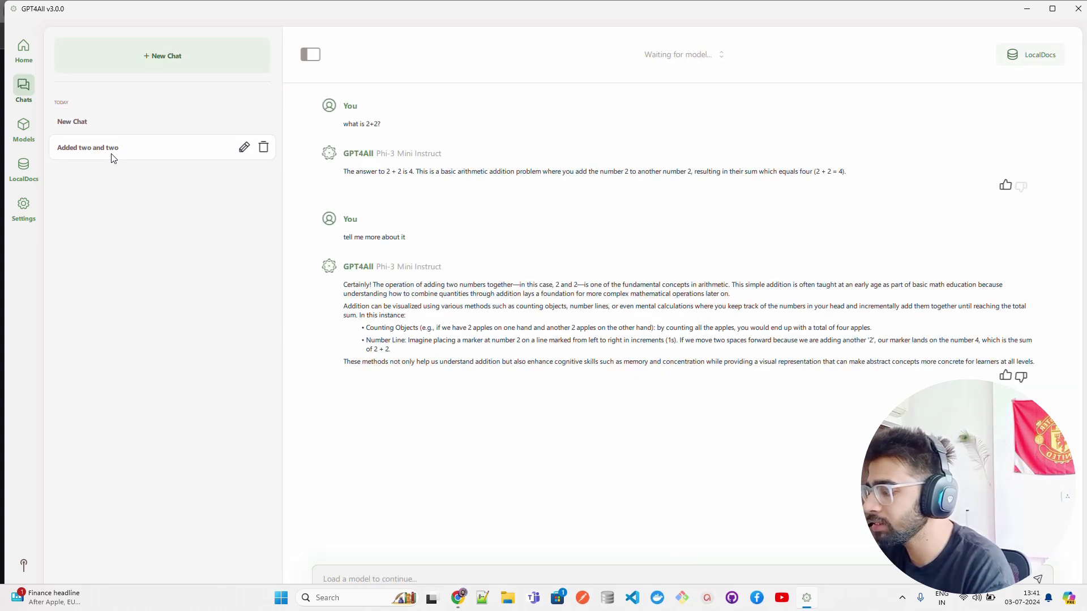
click(107, 122)
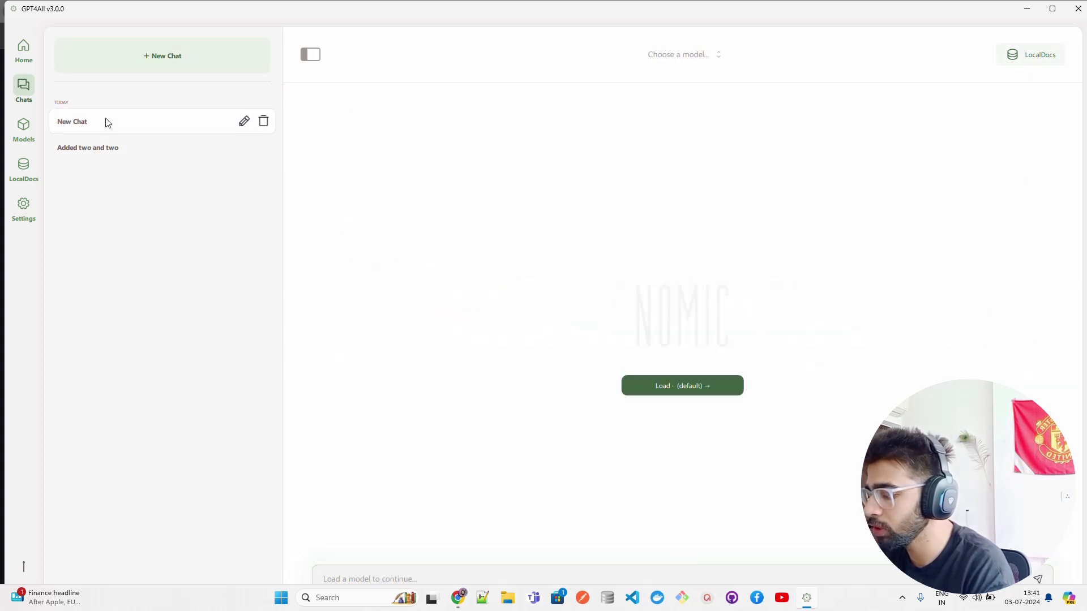
click(680, 387)
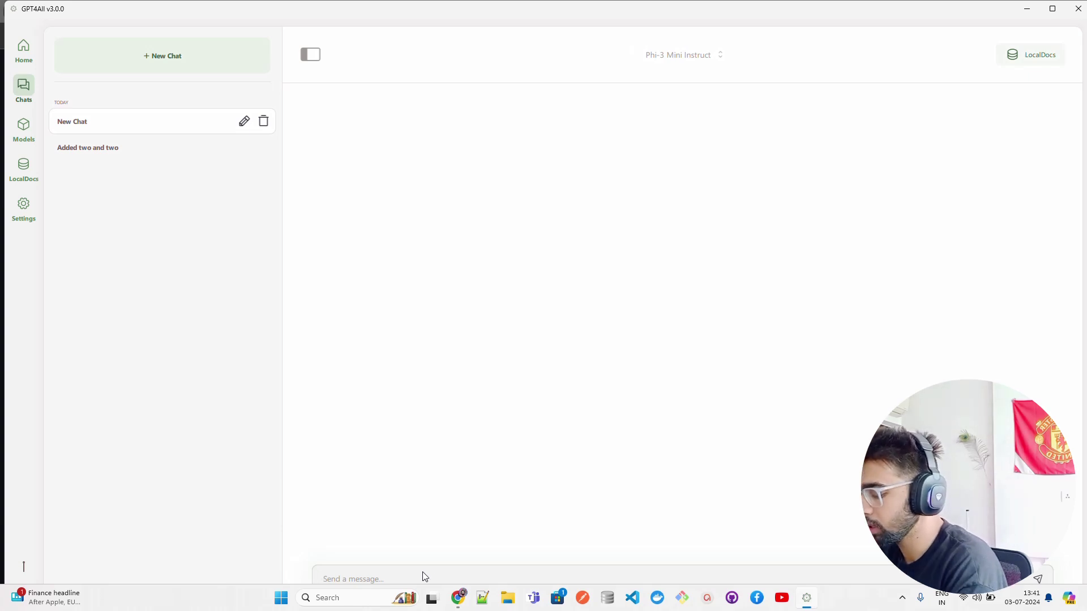
- Send the prompt "Write an email to get promotion to my boss" in the new chat
text(Write an email to get prom)
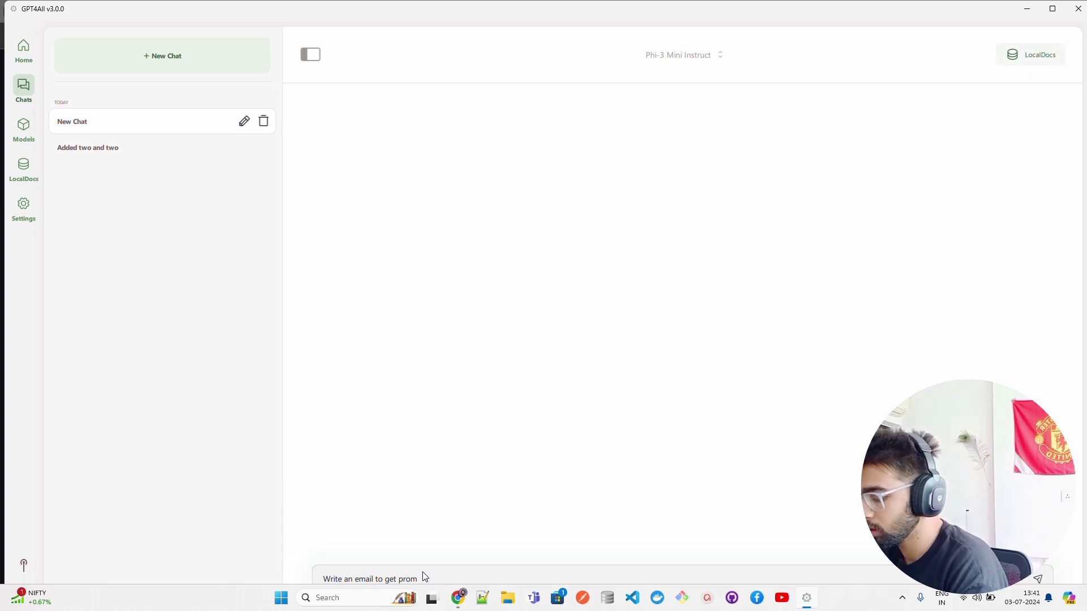
text(ption )
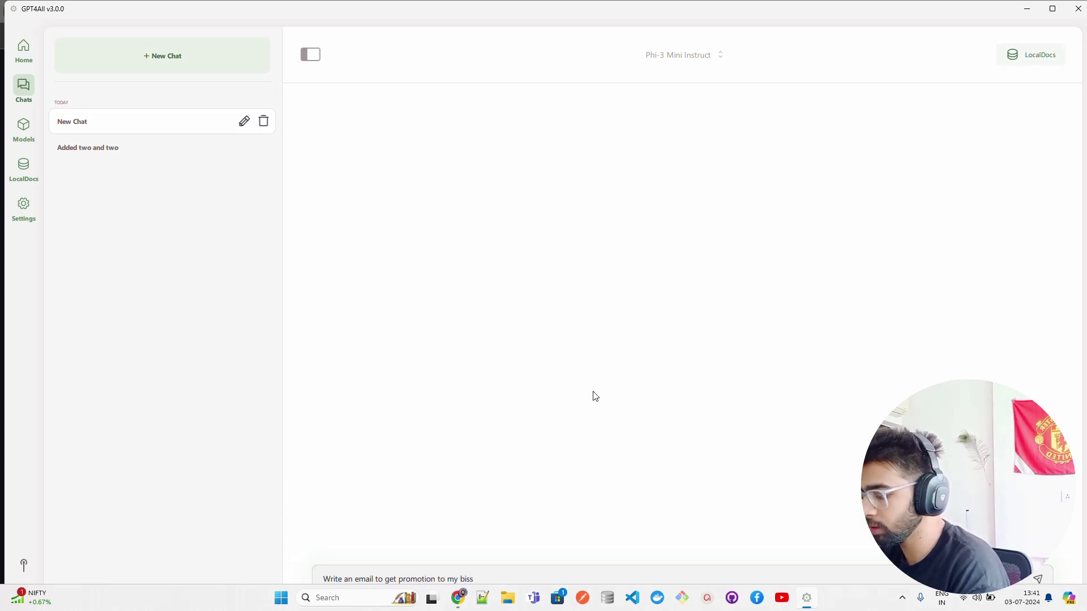
text(to my boss)
key(Return)
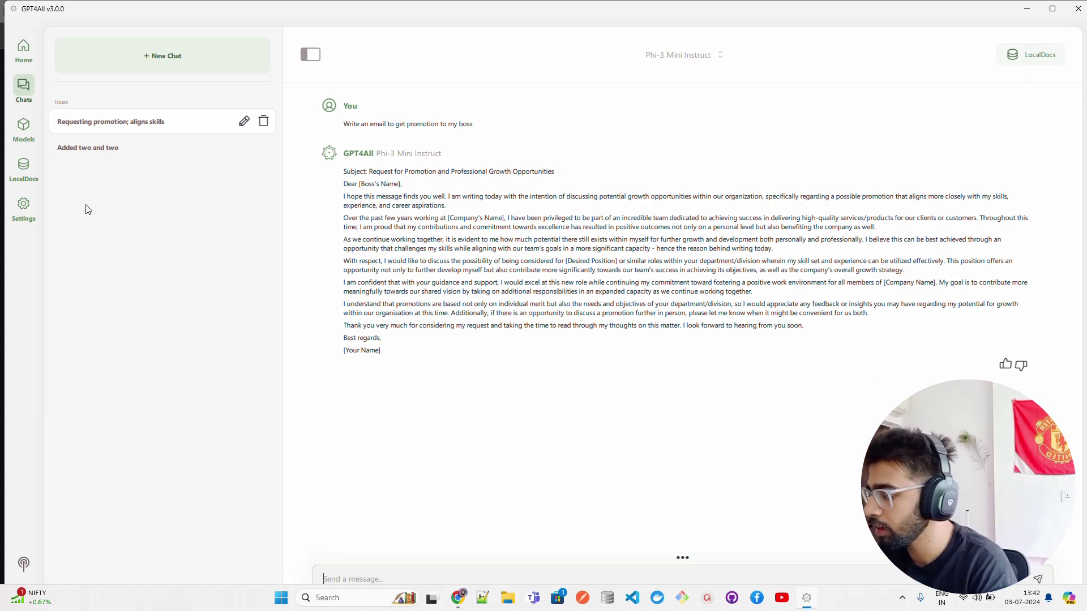
- Start a LocalDocs document collection named demo-collection and try to create it without a folder
click(20, 170)
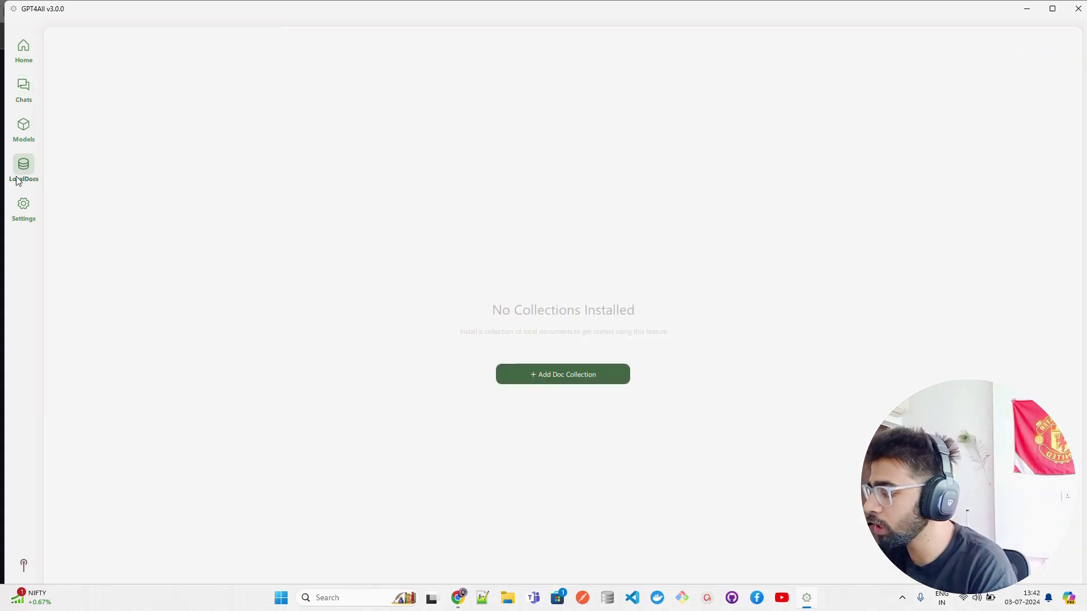
click(584, 371)
text(demo)
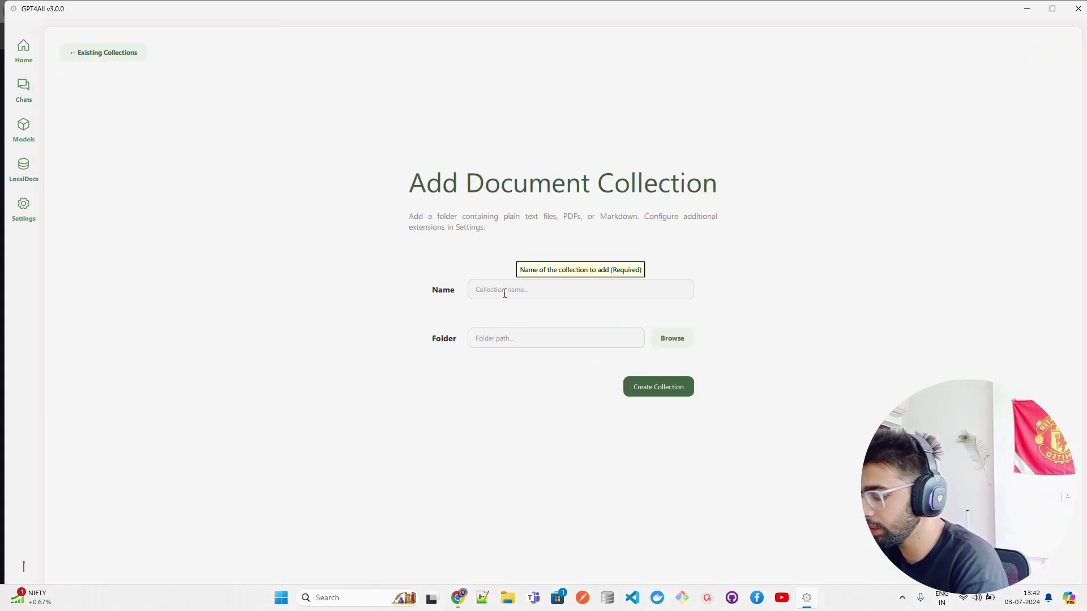
text(-collection)
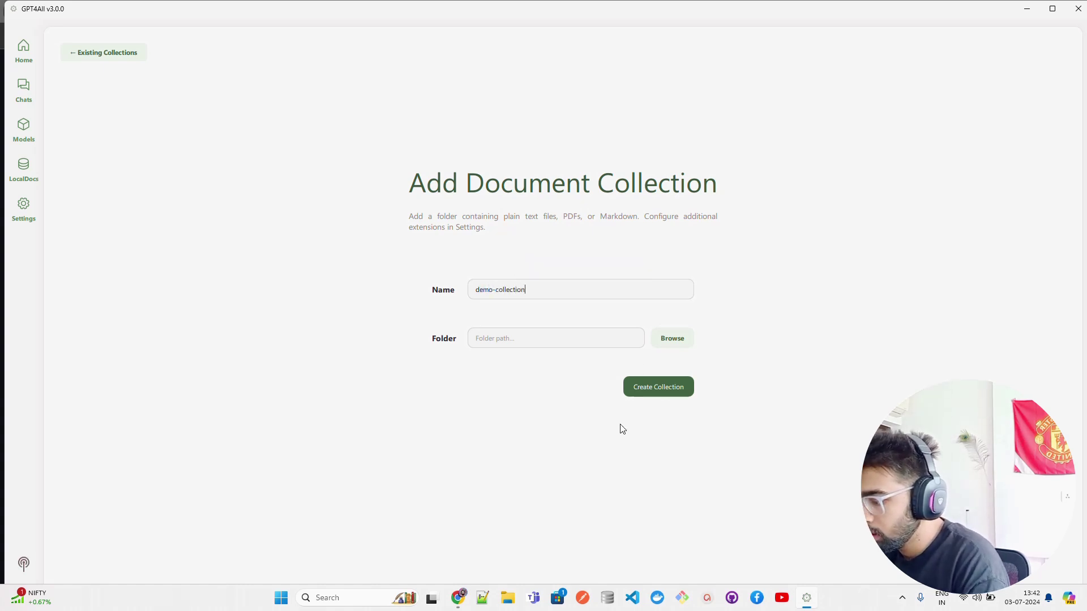
click(659, 385)
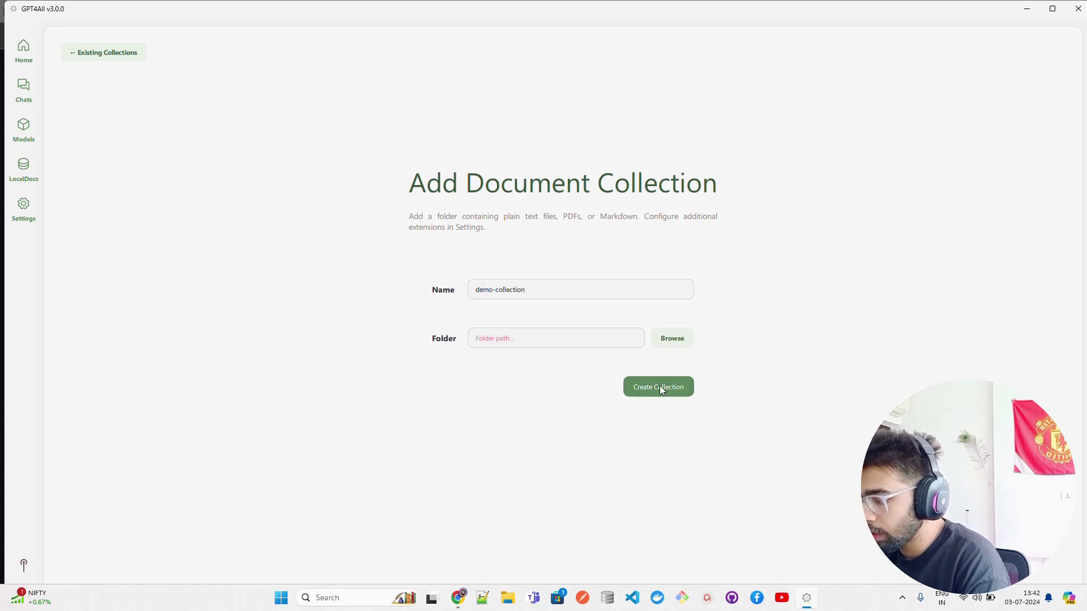
click(515, 334)
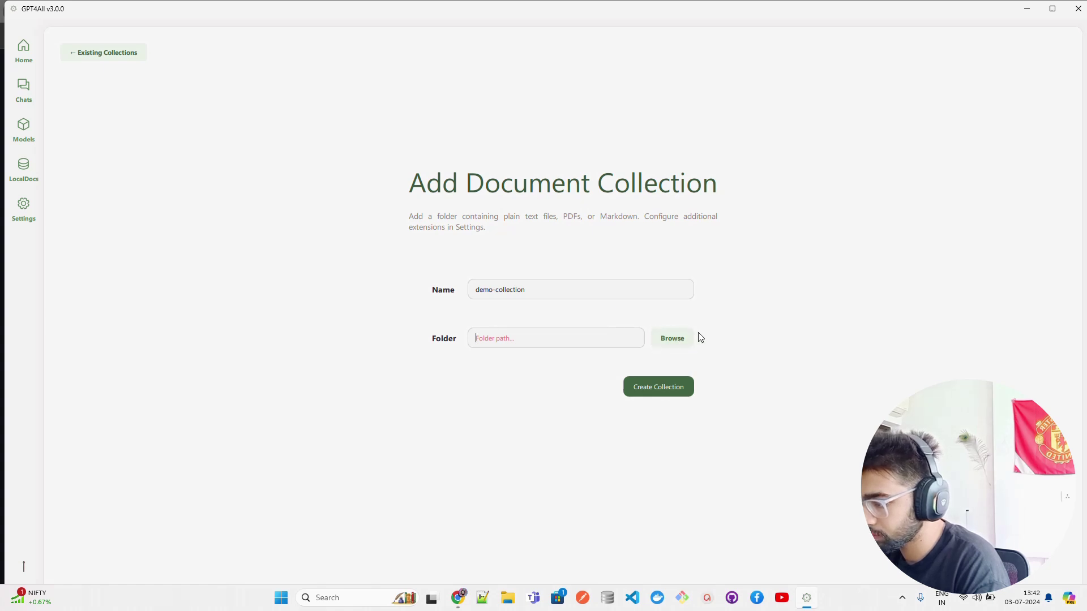
click(681, 339)
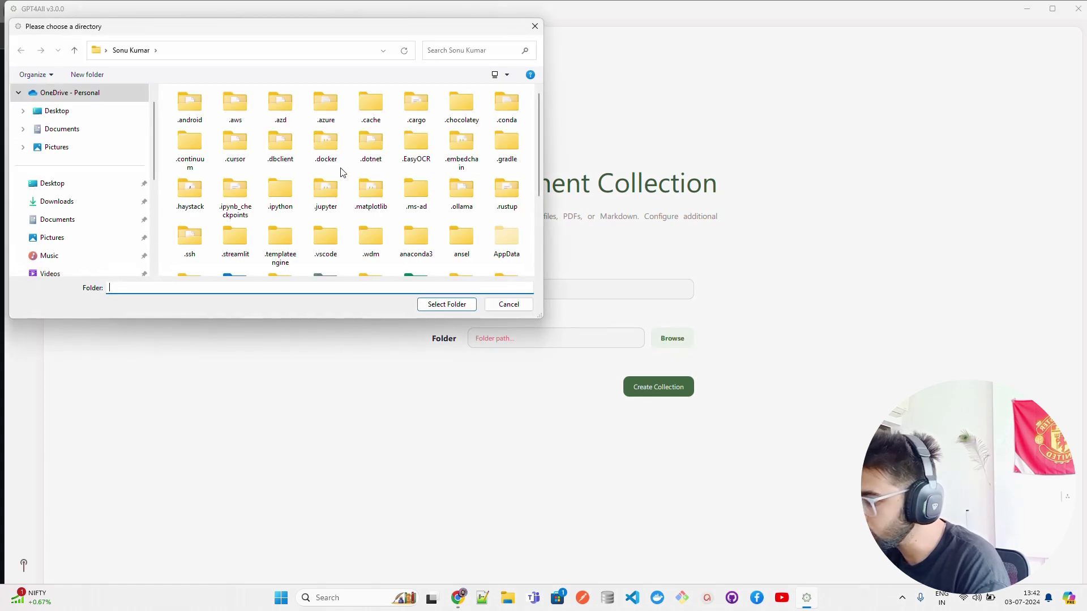
click(63, 205)
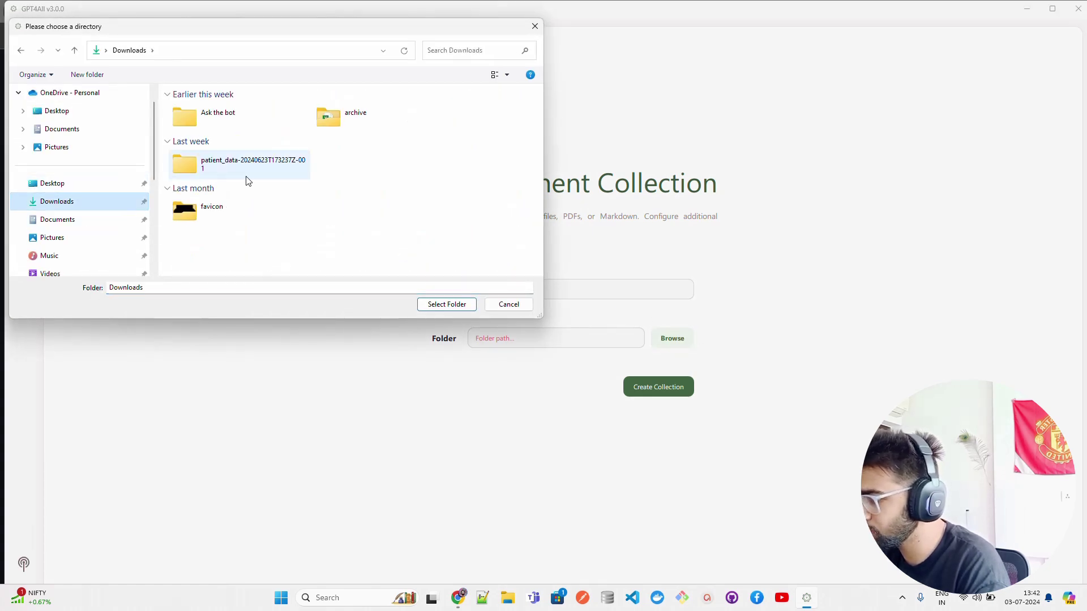
click(534, 26)
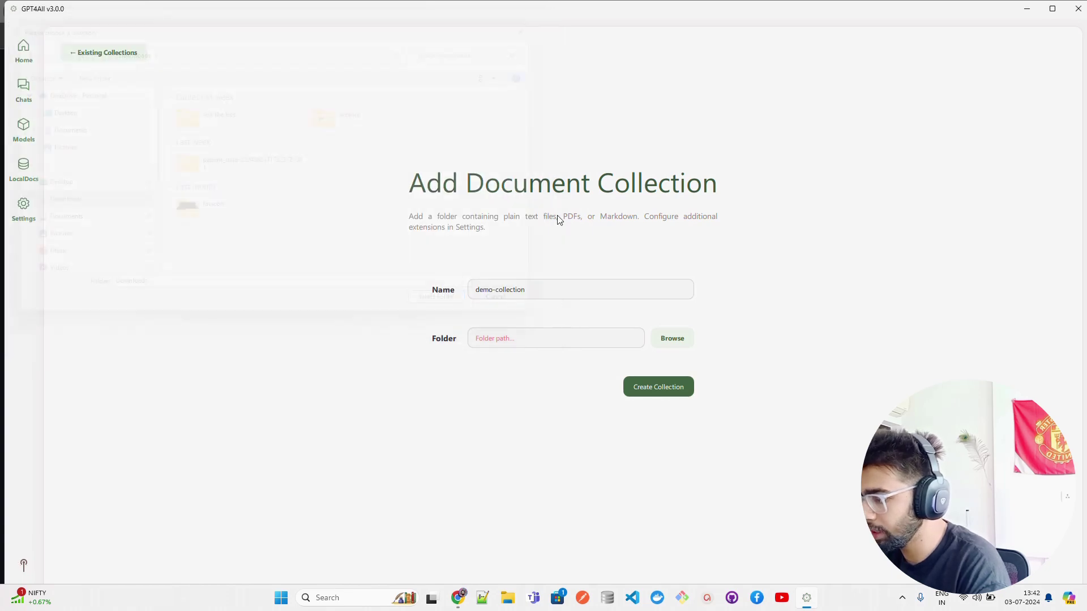
- Minimize the open windows and create a new folder named demo docs on the Desktop
click(1025, 7)
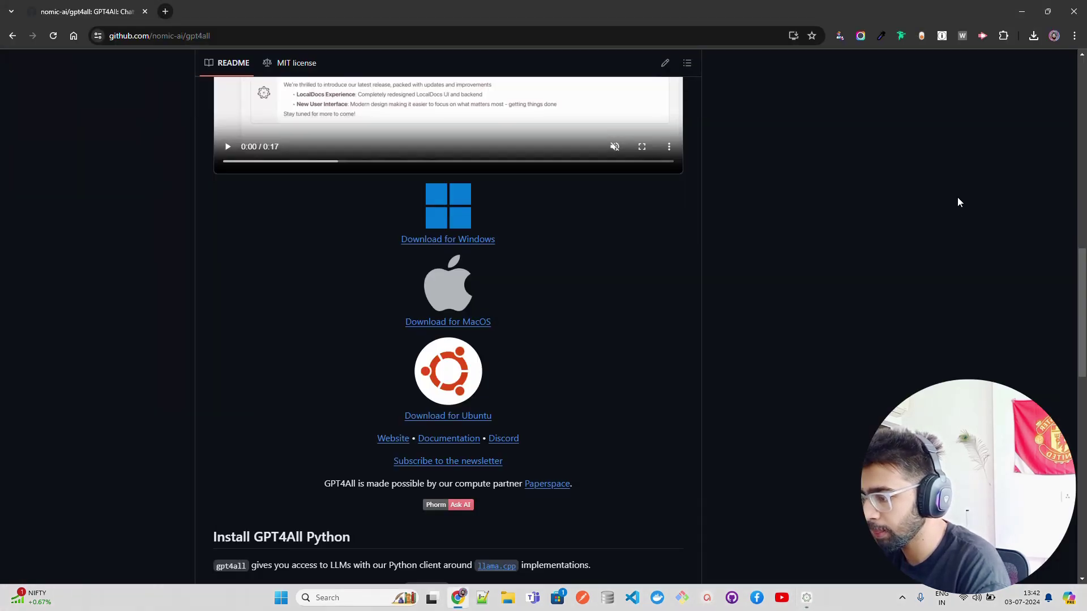
click(1022, 10)
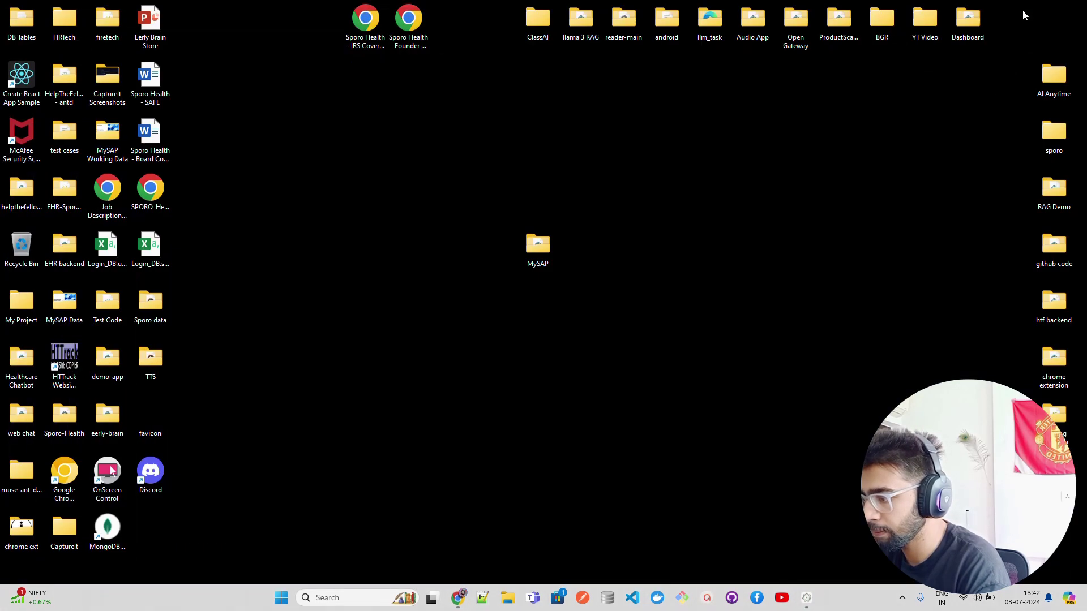
right_click(916, 286)
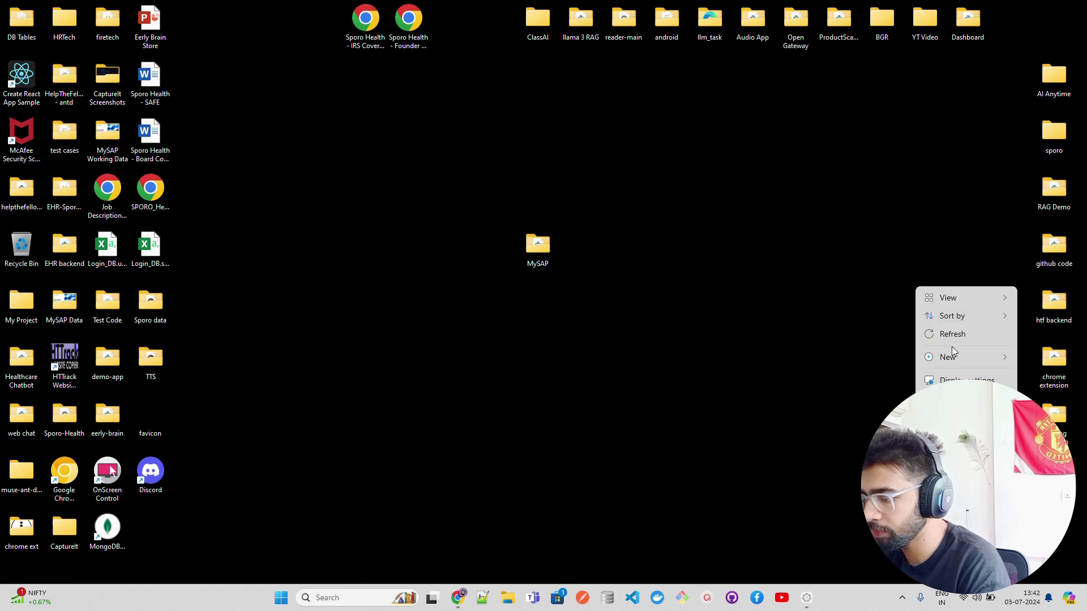
mouse_move(952, 354)
click(893, 361)
text(demo-docs)
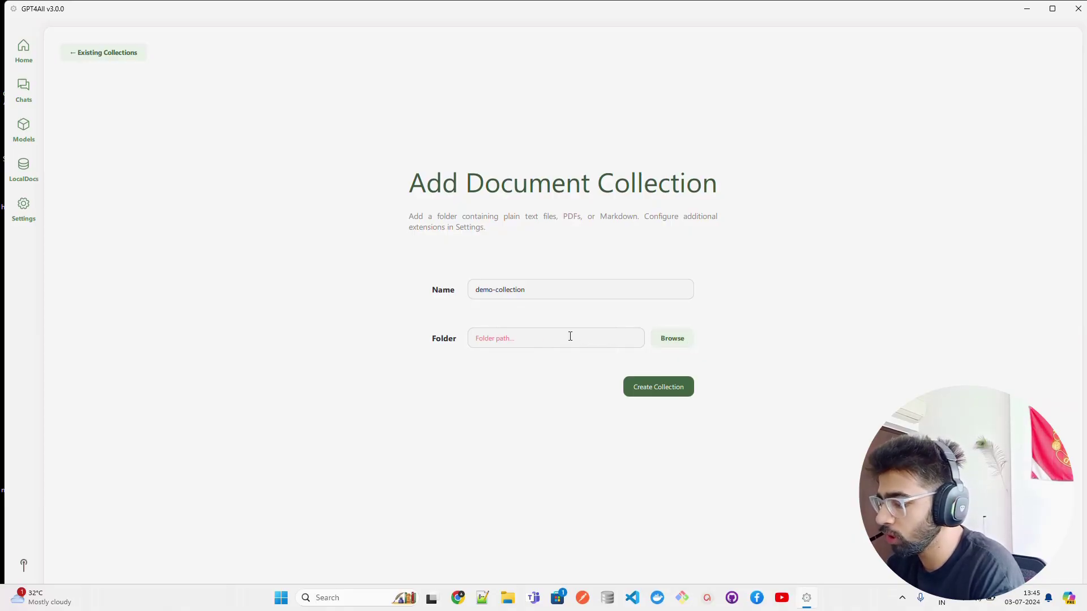
- Choose the demo docs folder on the Desktop for demo-collection in GPT4All and create the collection
click(663, 338)
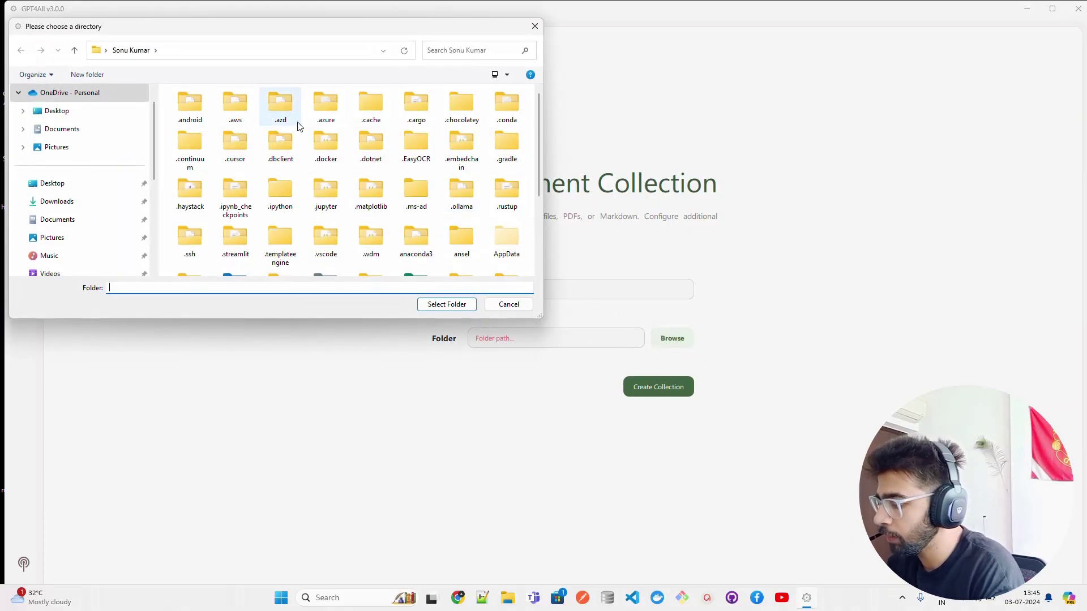
click(91, 184)
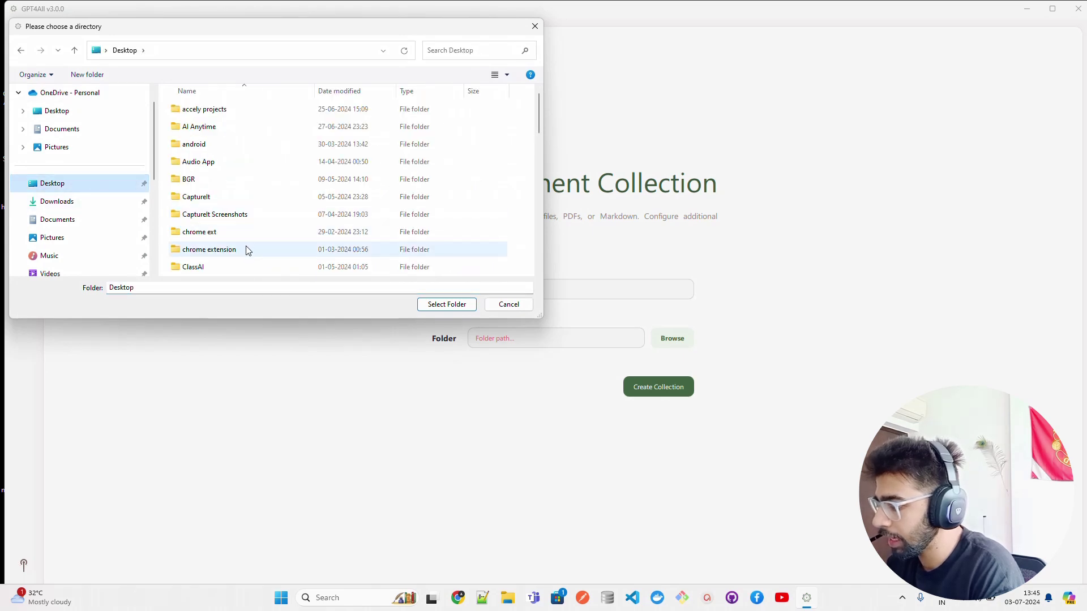
scroll(243, 243, down, 1)
click(221, 220)
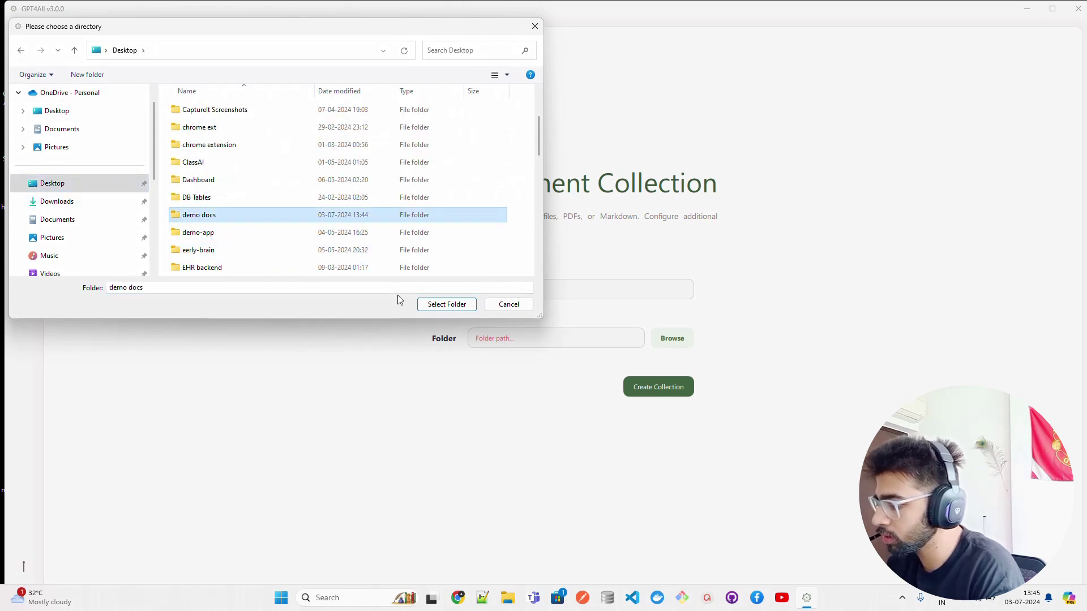
click(426, 305)
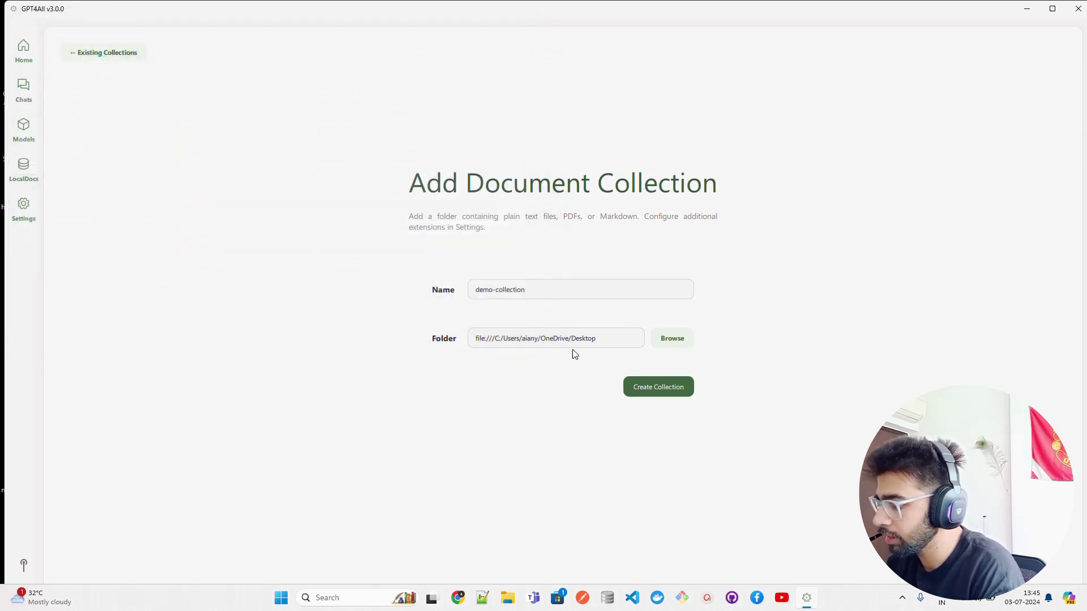
click(663, 394)
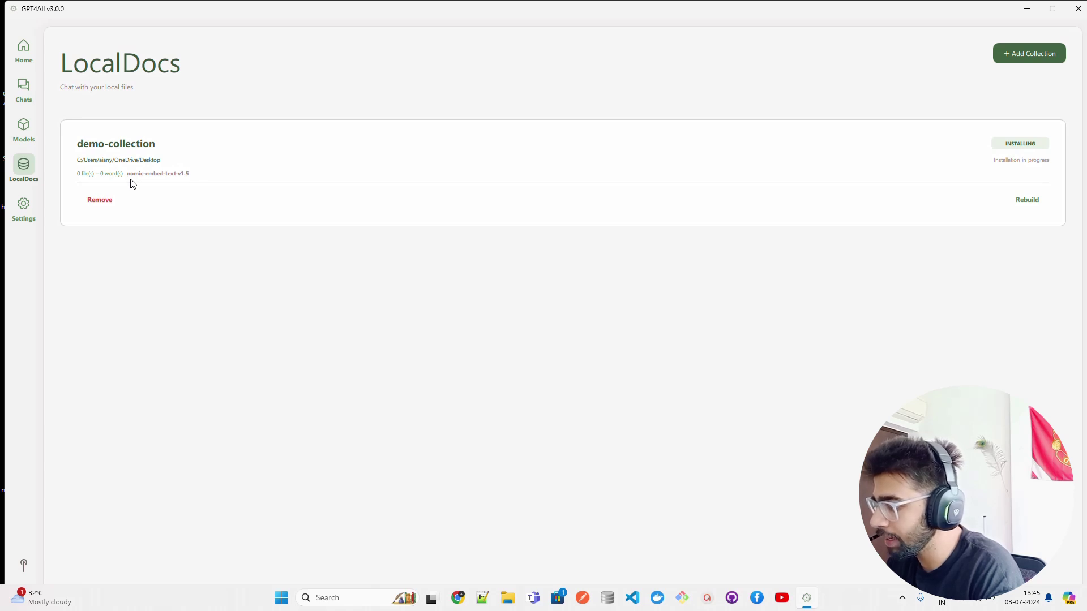
- Switch to Chrome, search for "nomic embed 1.5v" and open the Hugging Face page of nomic-ai/nomic-embed-text-v1.5
click(460, 597)
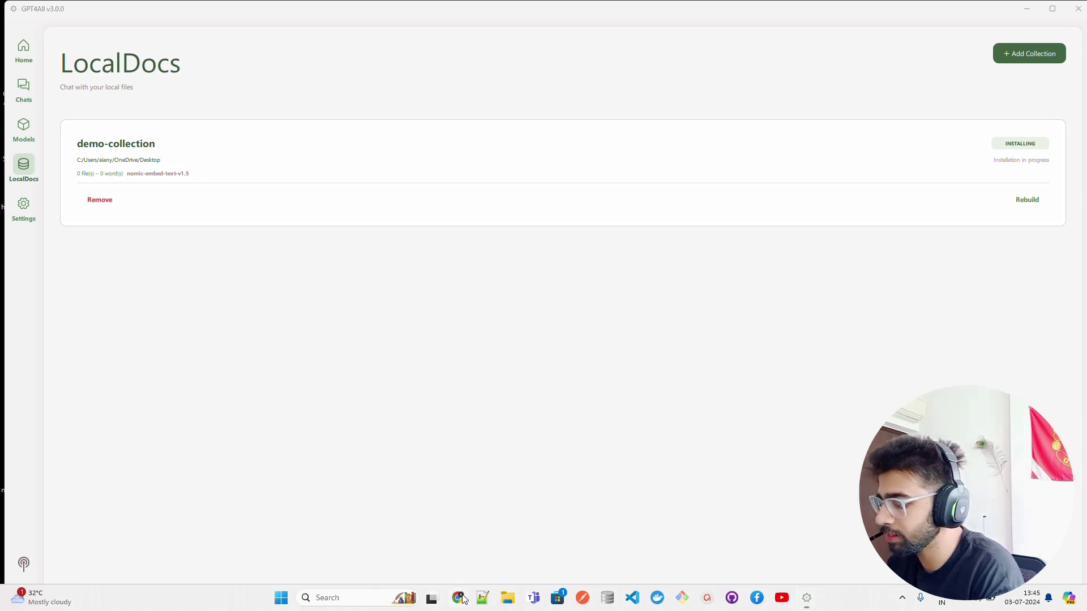
text(nom)
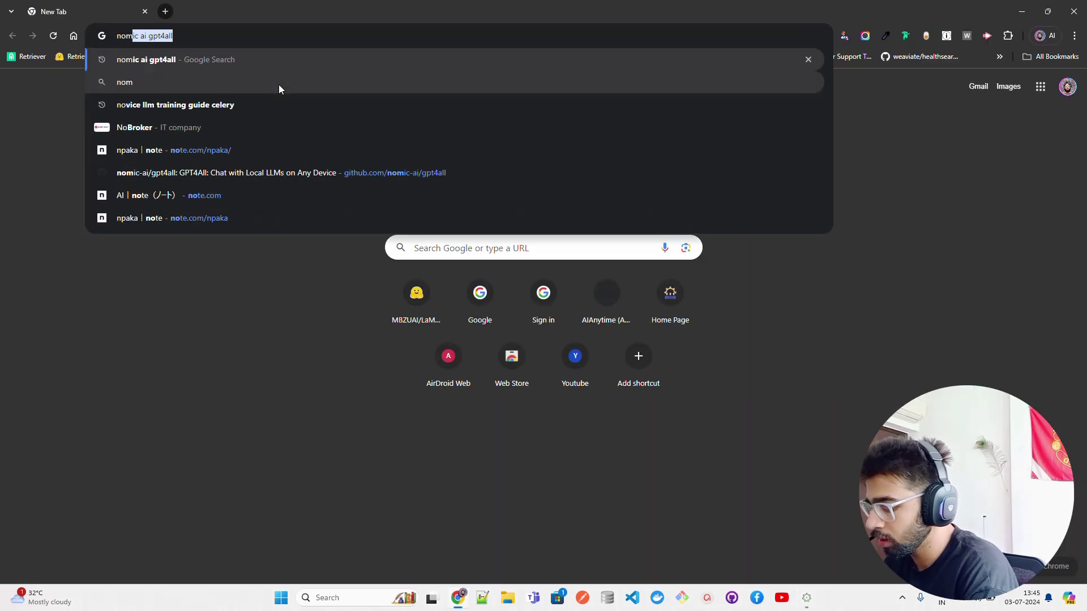
text(ic embed 1.5v)
key(Return)
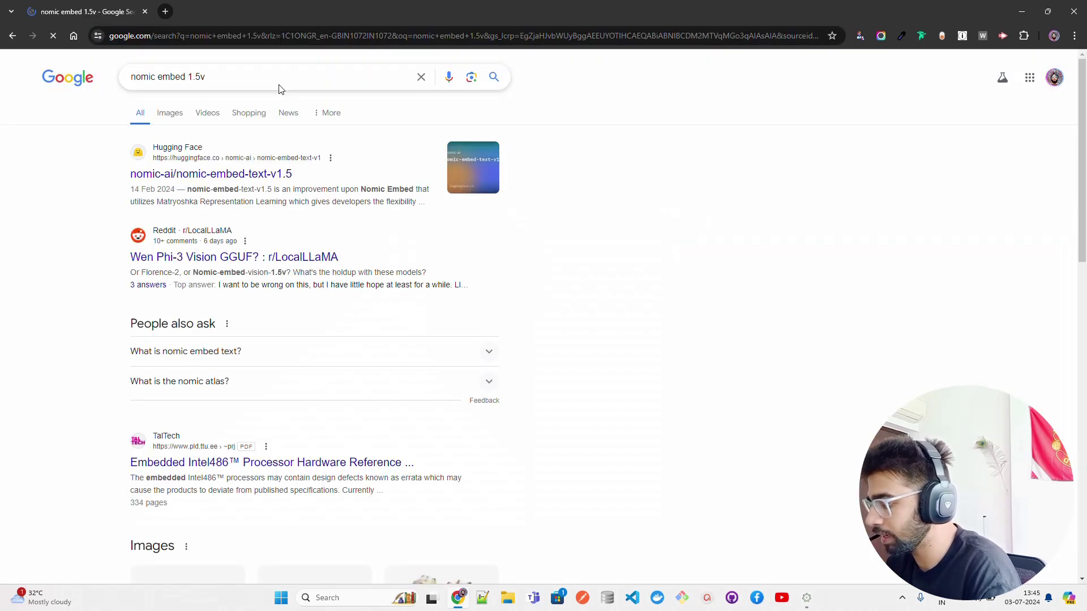
click(238, 175)
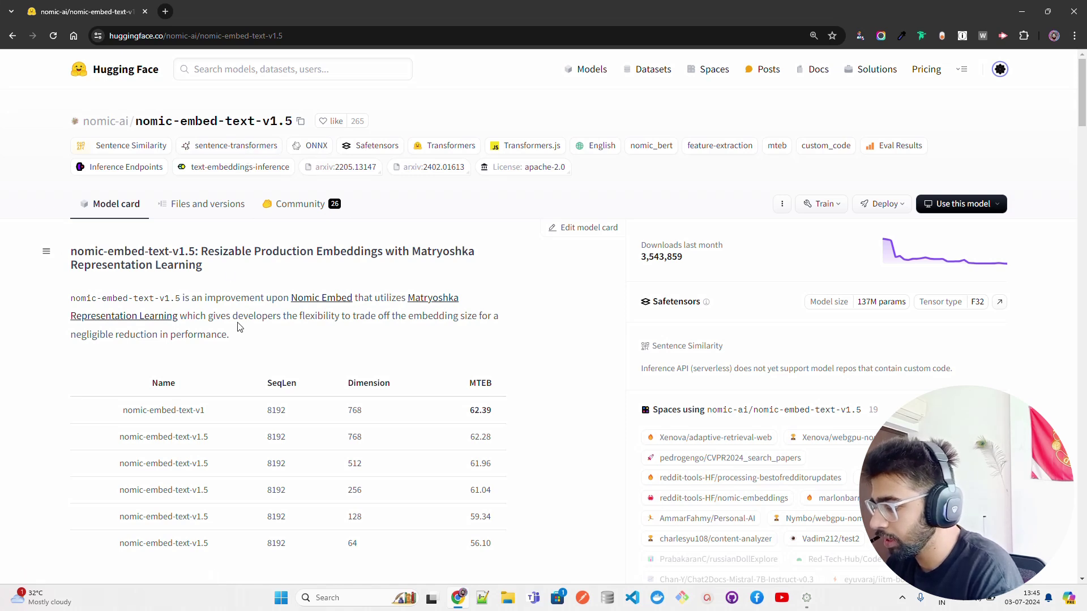
- Examine the model card's description, the table of dimensions and MTEB scores, and the performance chart
drag(286, 296, 321, 298)
click(393, 316)
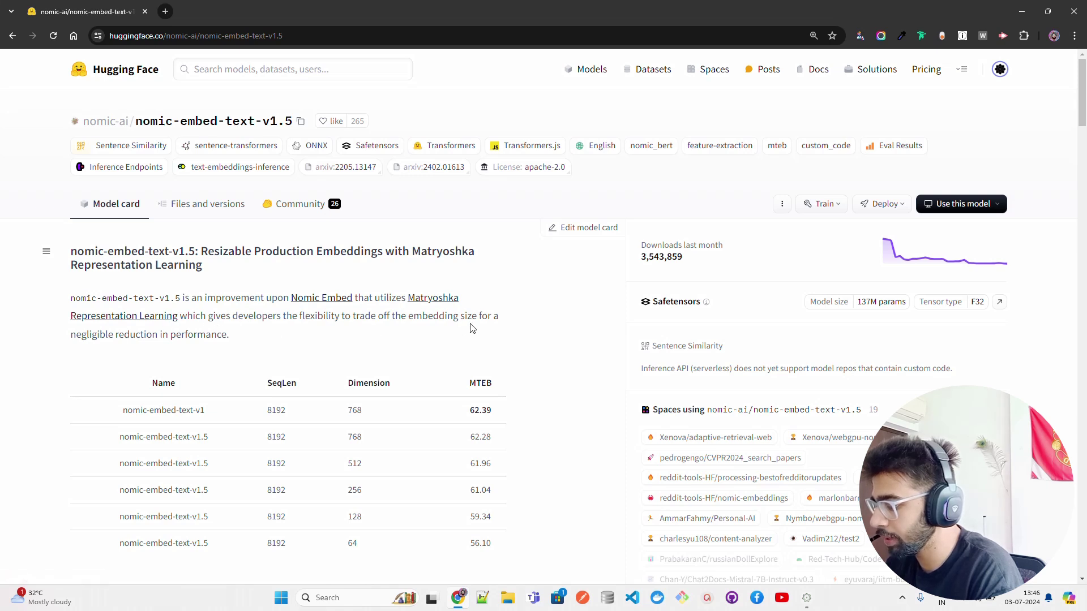
drag(470, 325, 483, 332)
click(380, 328)
scroll(379, 327, down, 2)
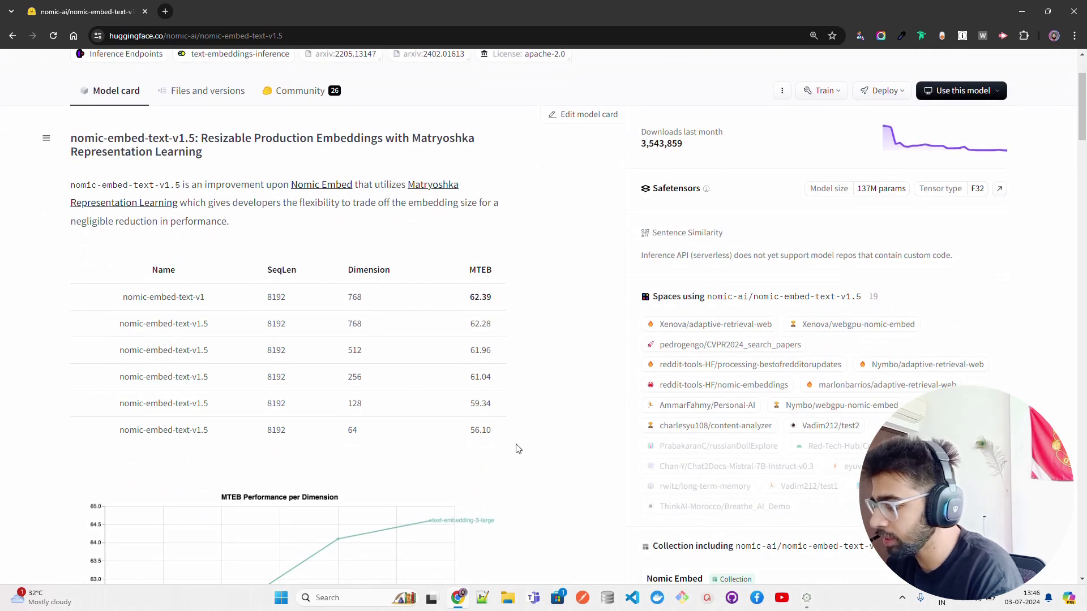
drag(521, 450, 158, 282)
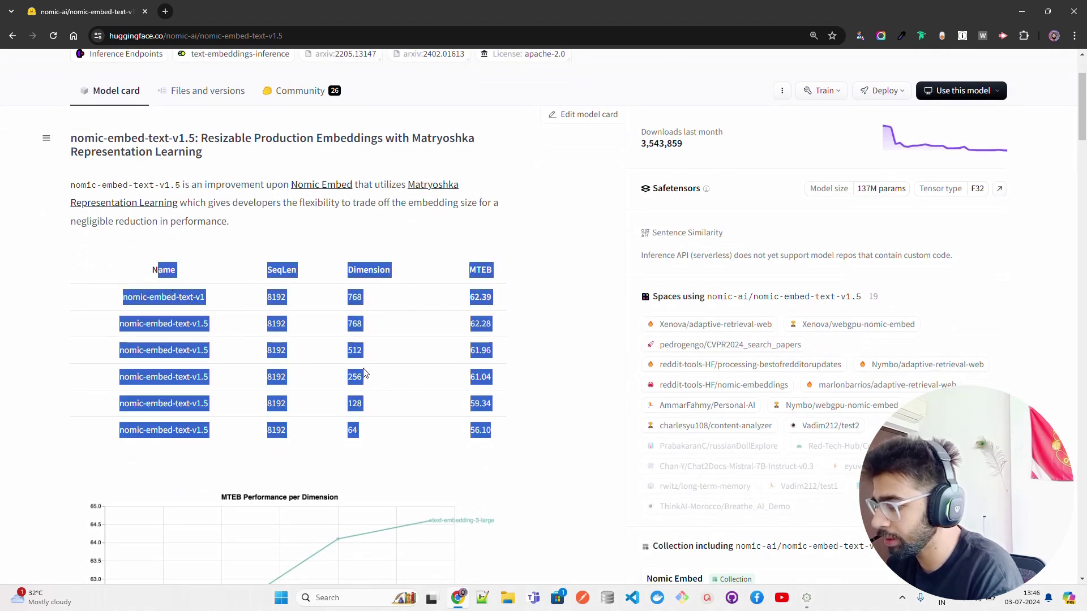
click(541, 259)
scroll(545, 277, down, 8)
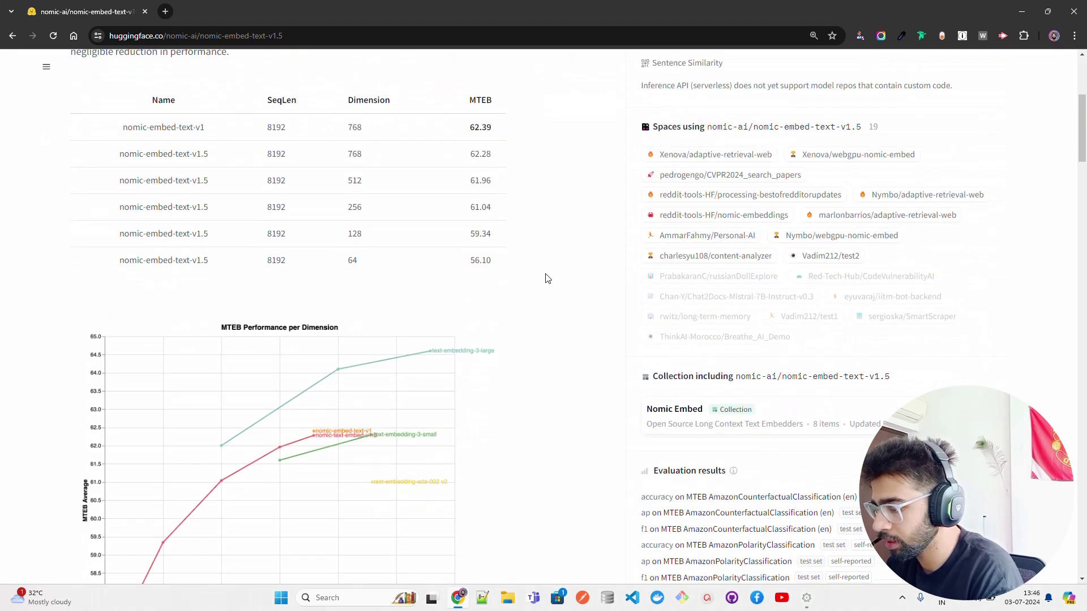
scroll(538, 310, up, 10)
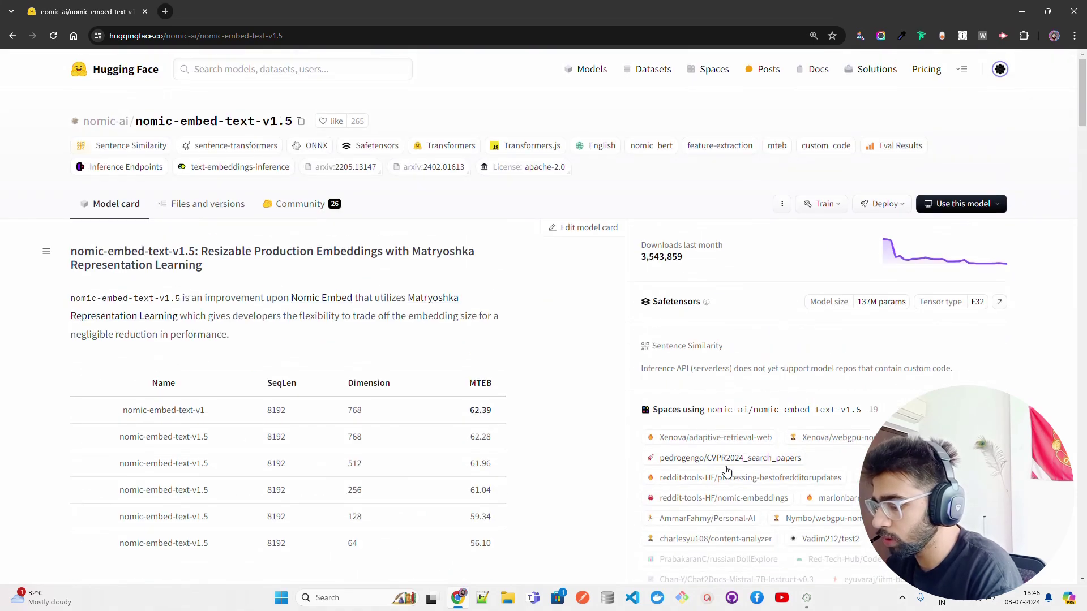
- Switch back to GPT4All, review the LocalDocs collections and return to the AI Agents chat
click(806, 597)
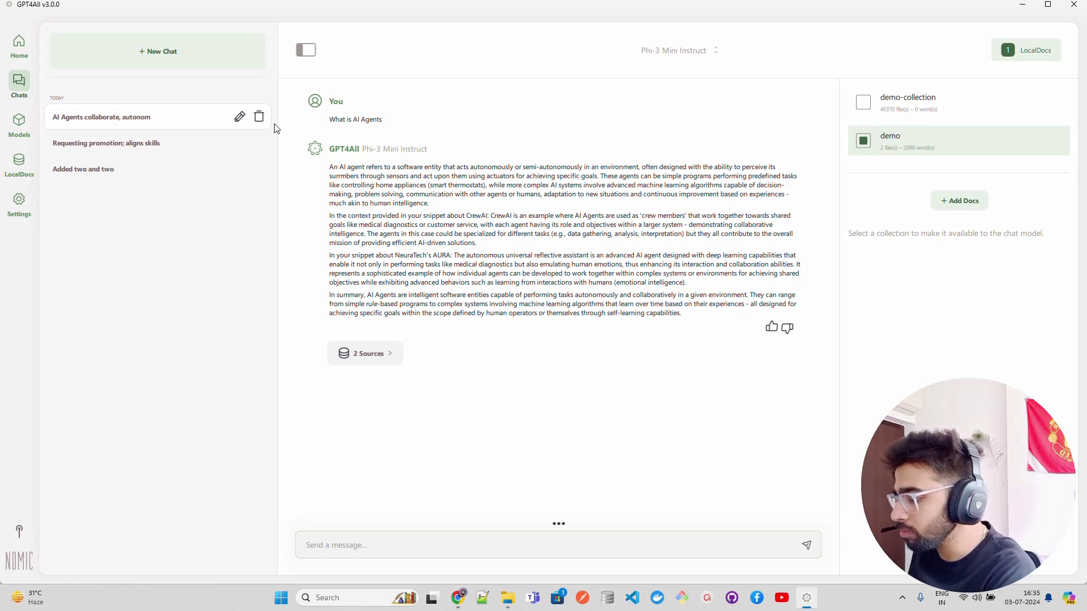
click(19, 164)
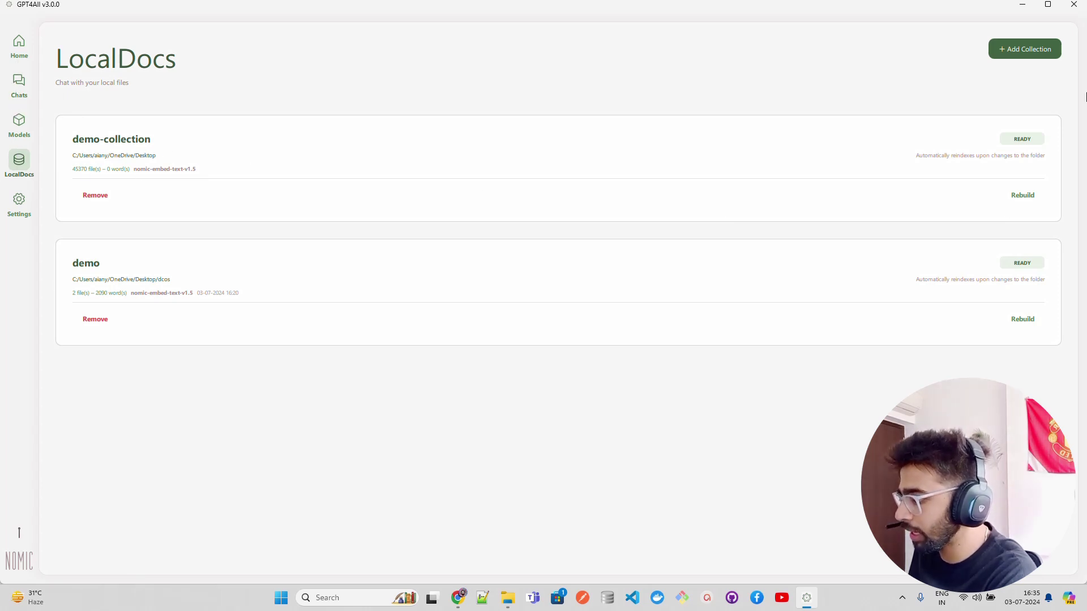
click(20, 89)
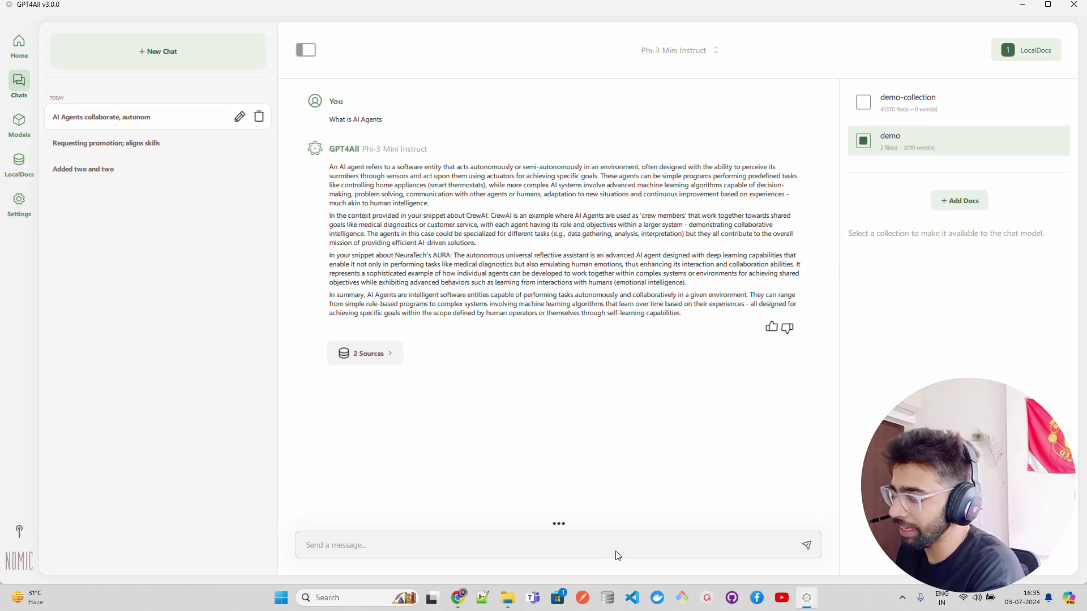
- Switch to File Explorer, go up from the dcos folder and open the AI Agent Ops Open Source Library PDF in demo docs
click(508, 598)
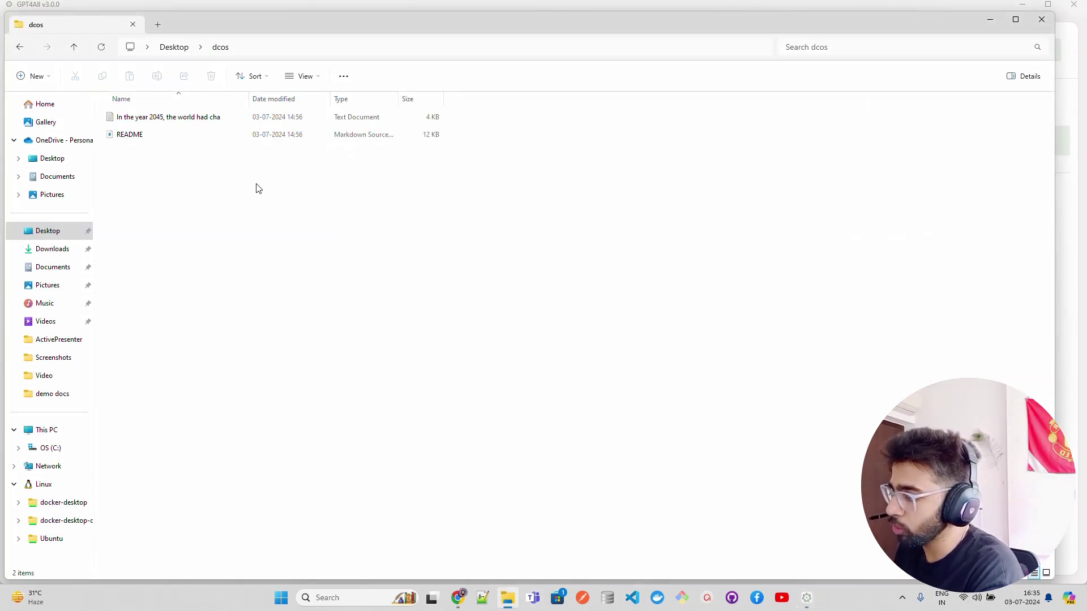
click(288, 46)
key(Return)
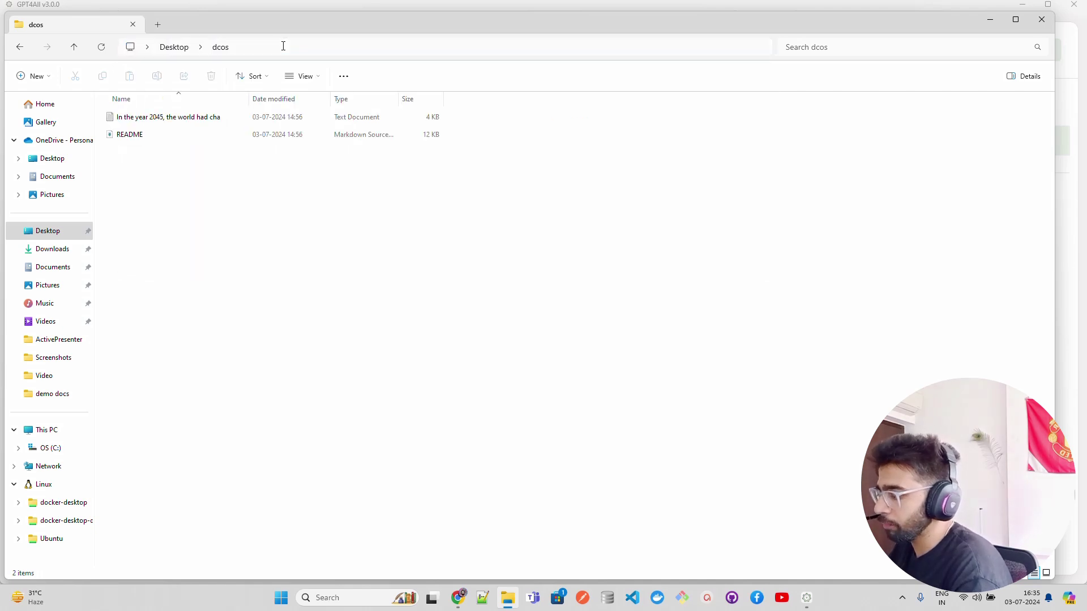
click(75, 50)
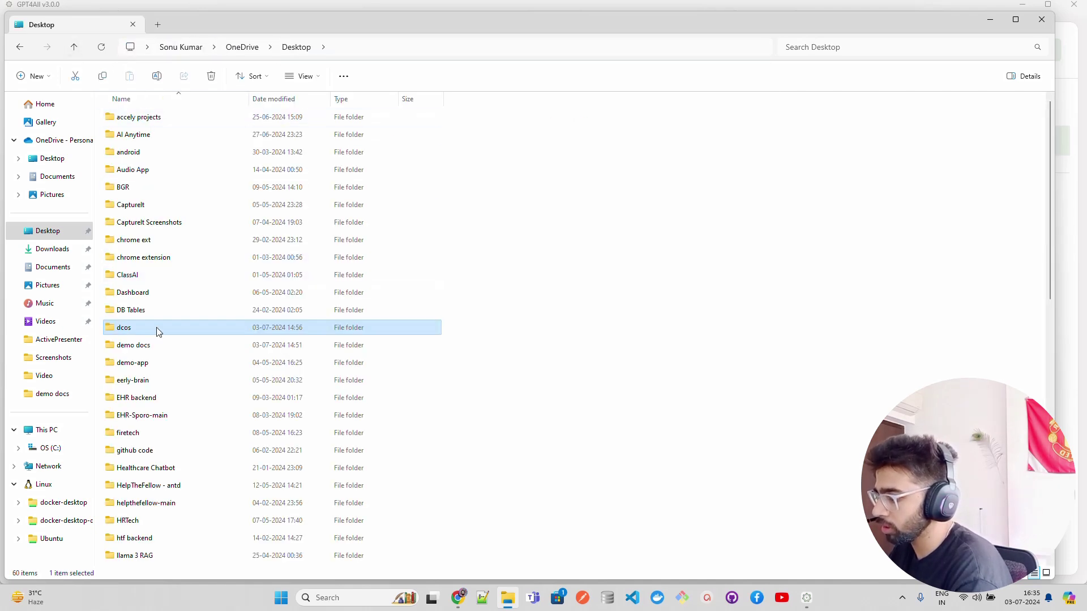
double_click(152, 343)
double_click(194, 119)
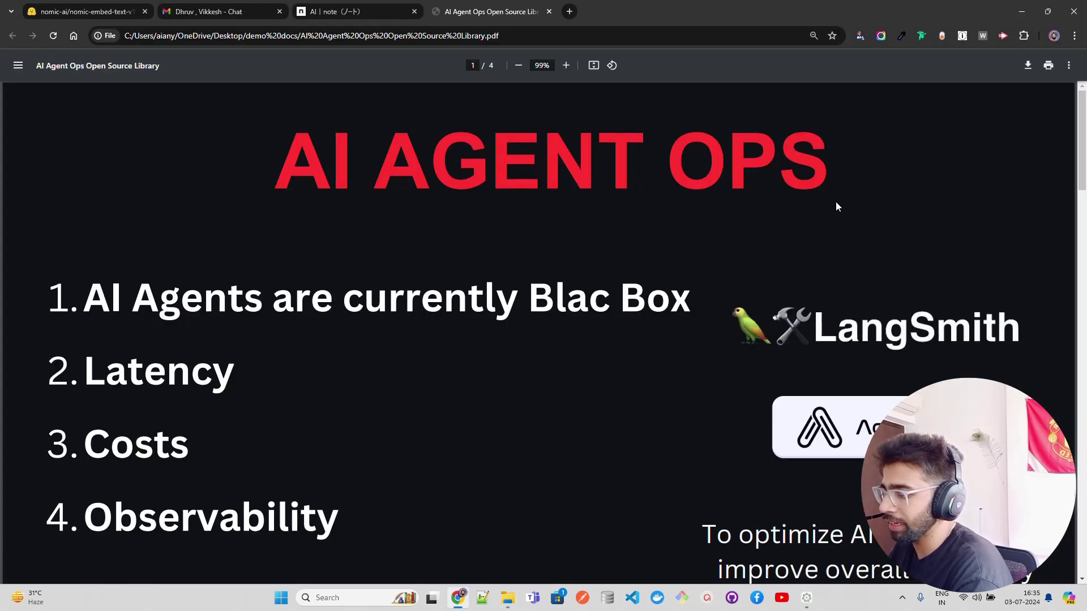
- Look through the pages of the AI Agent Ops PDF, return to its first page and close it
scroll(830, 293, down, 15)
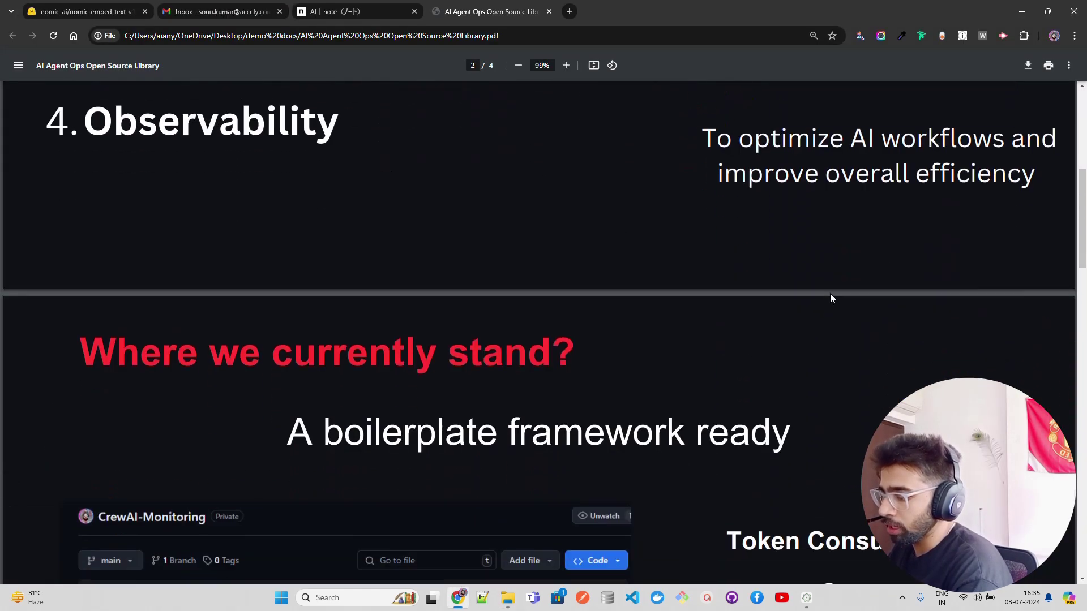
scroll(830, 293, down, 15)
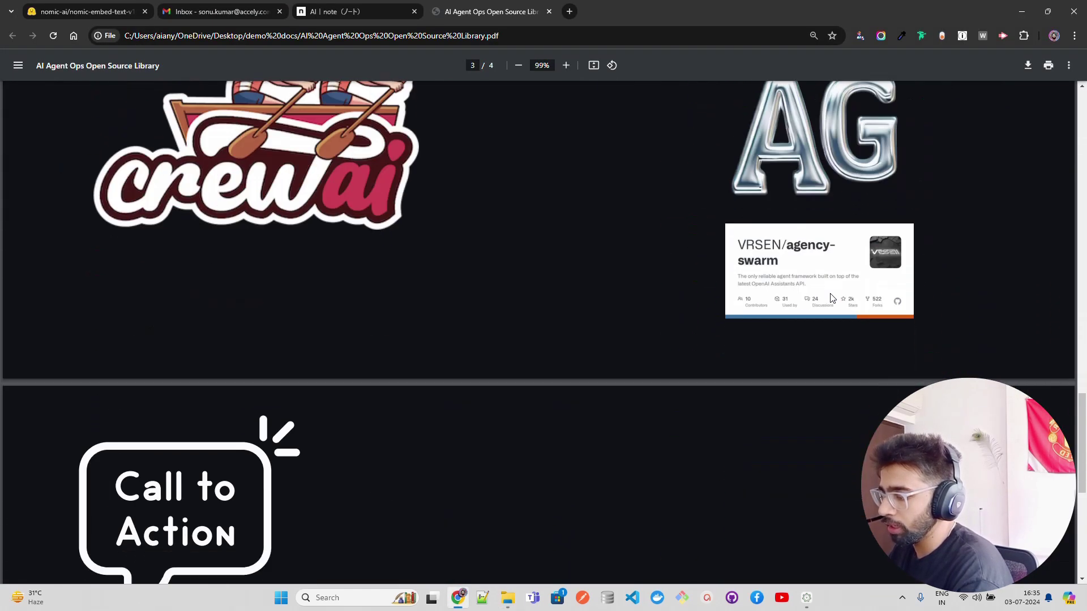
scroll(829, 293, up, 10)
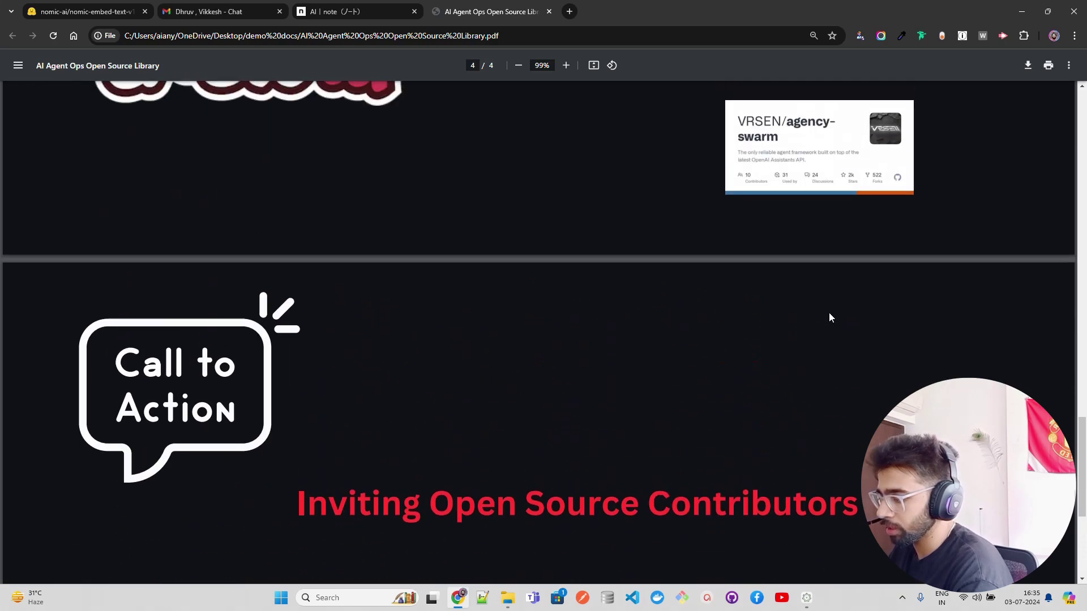
scroll(676, 370, up, 15)
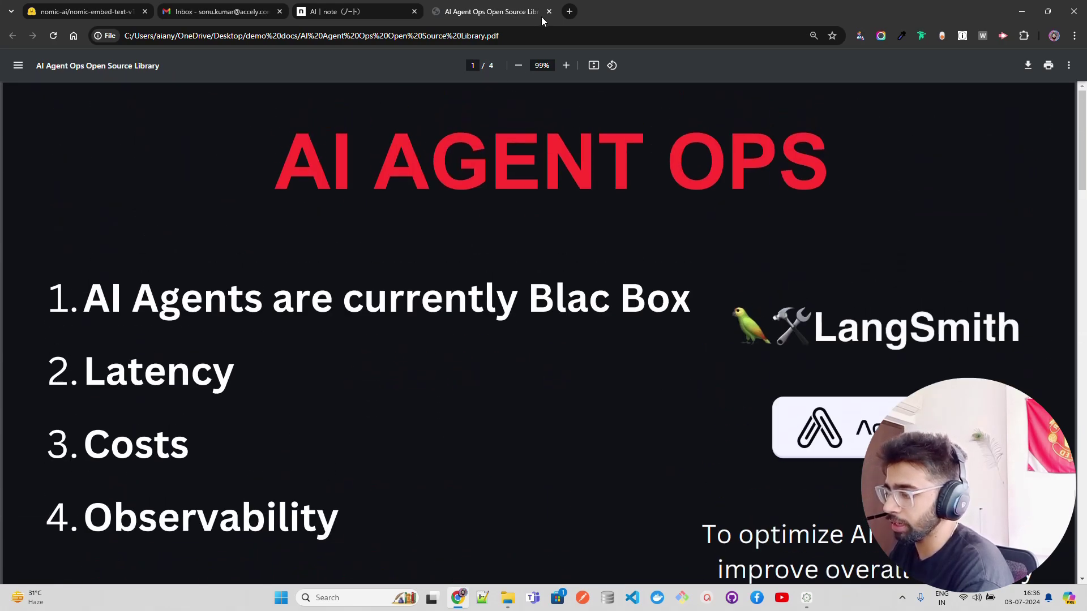
click(549, 11)
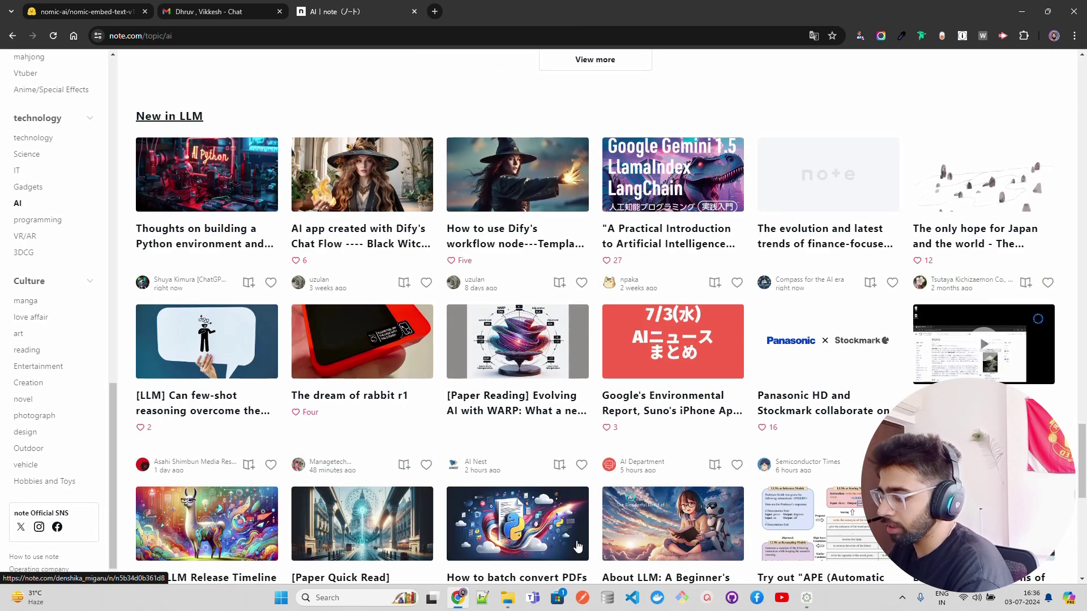
- Return to File Explorer and open the README file in the Desktop's dcos folder, allowing it at the security warning
key(alt+Tab)
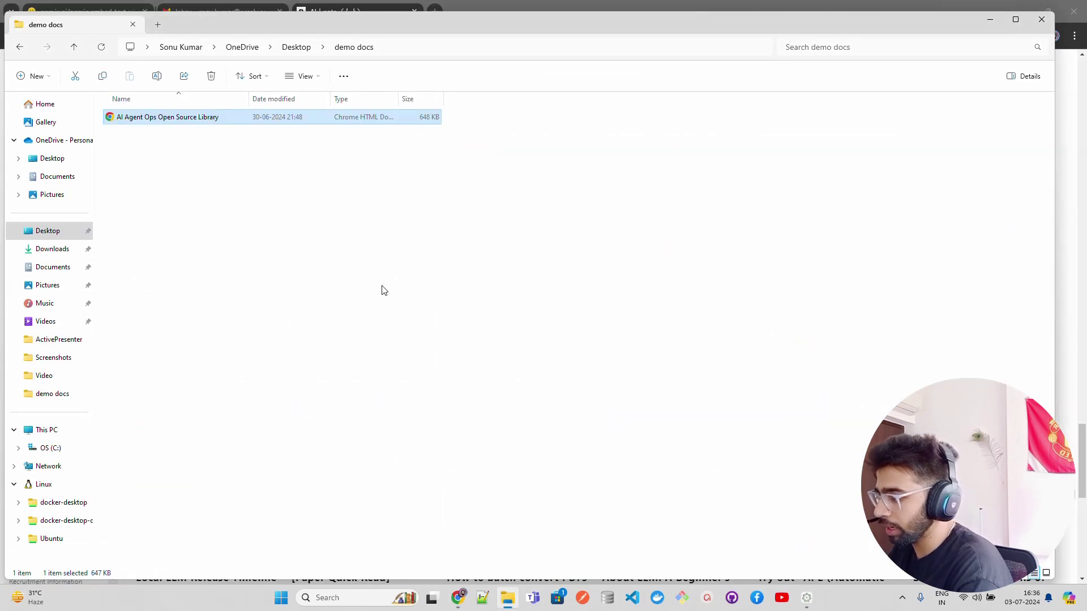
click(76, 48)
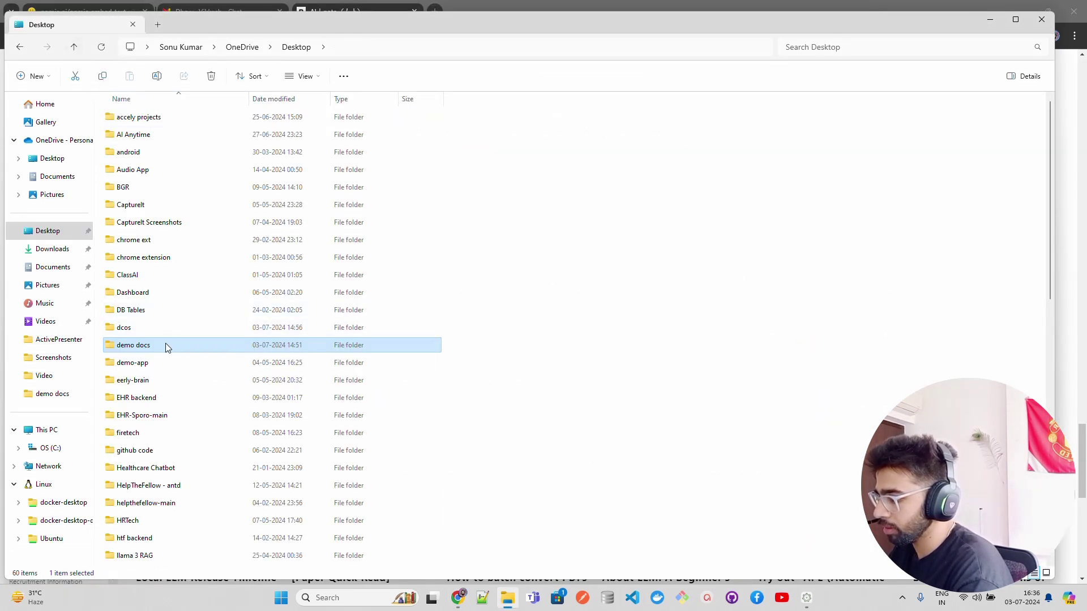
double_click(132, 333)
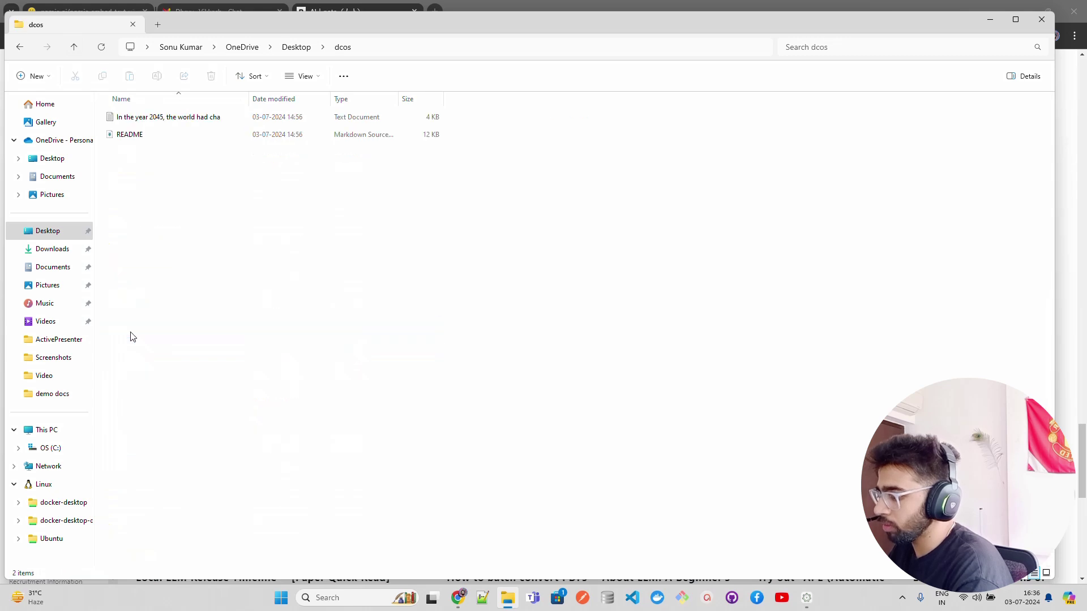
double_click(159, 132)
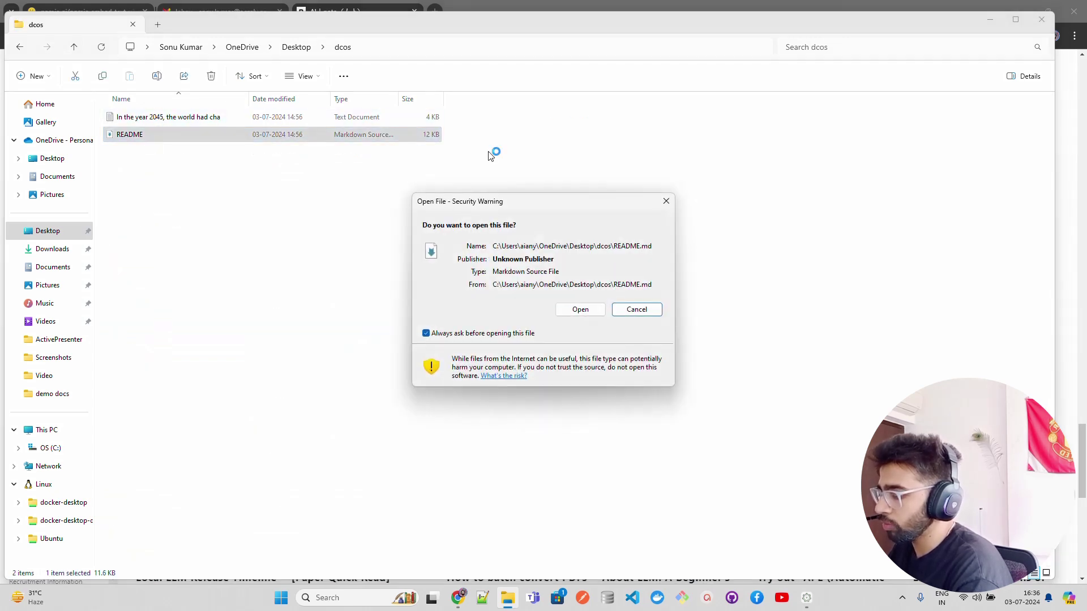
click(577, 308)
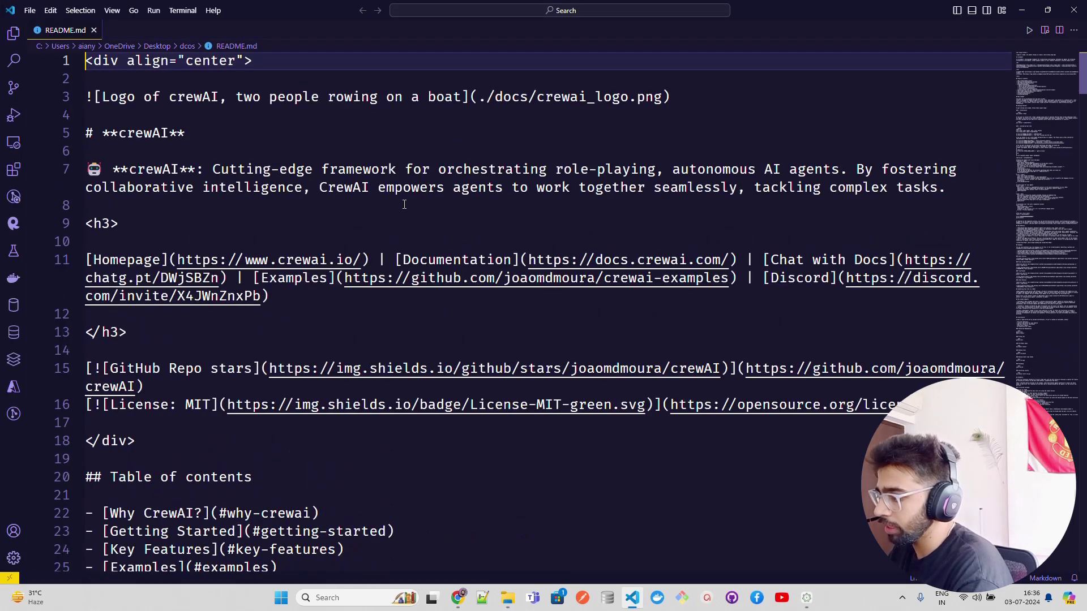
- Check the crewAI introduction in README.md, switch back to GPT4All and expand the sources of the AI Agents answer
double_click(193, 96)
click(256, 171)
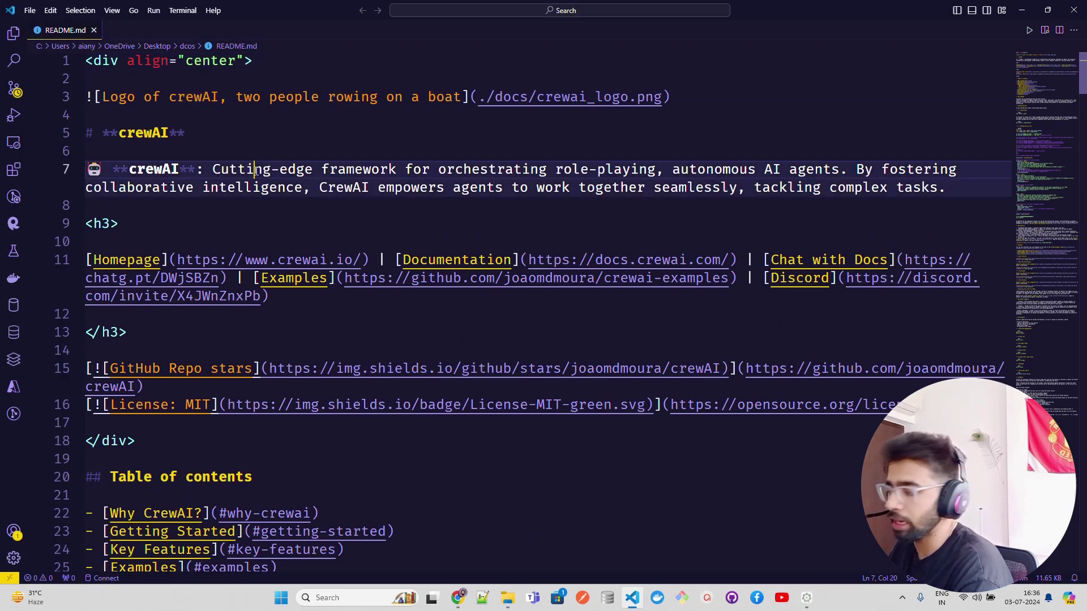
click(444, 237)
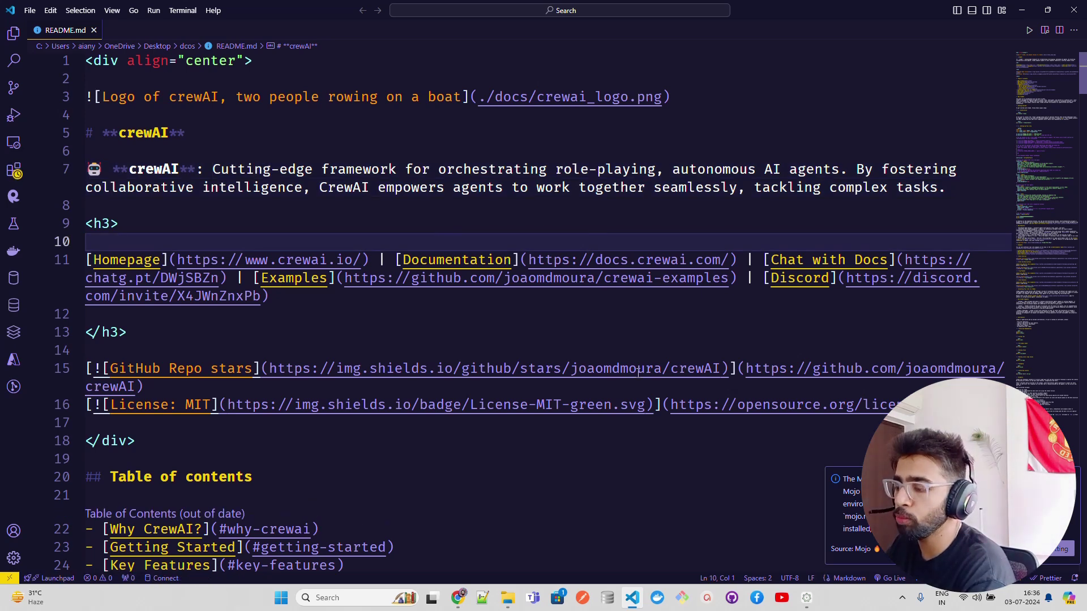
click(807, 598)
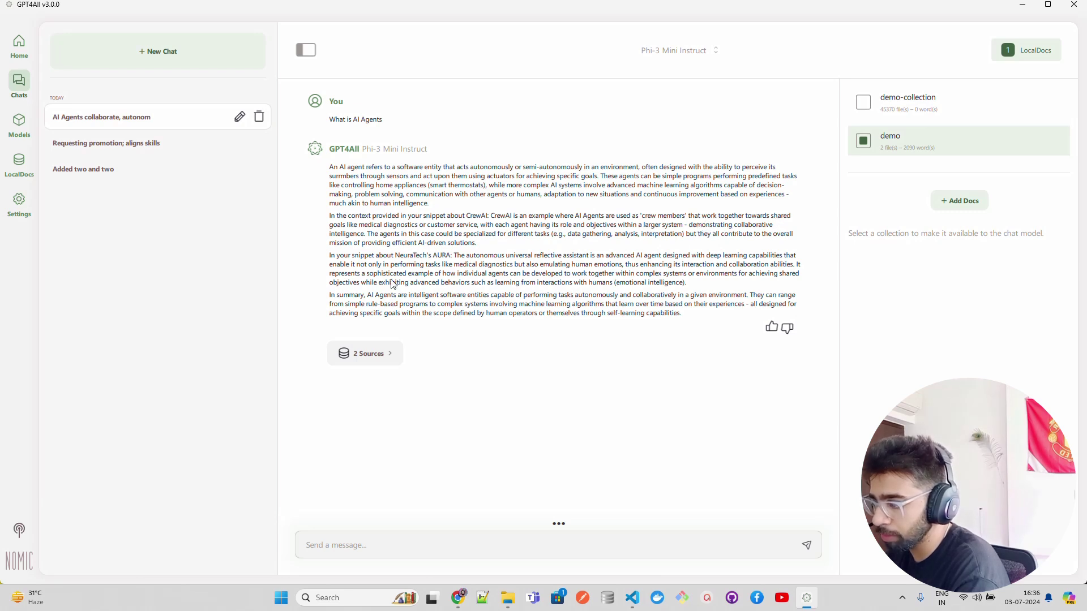
click(376, 351)
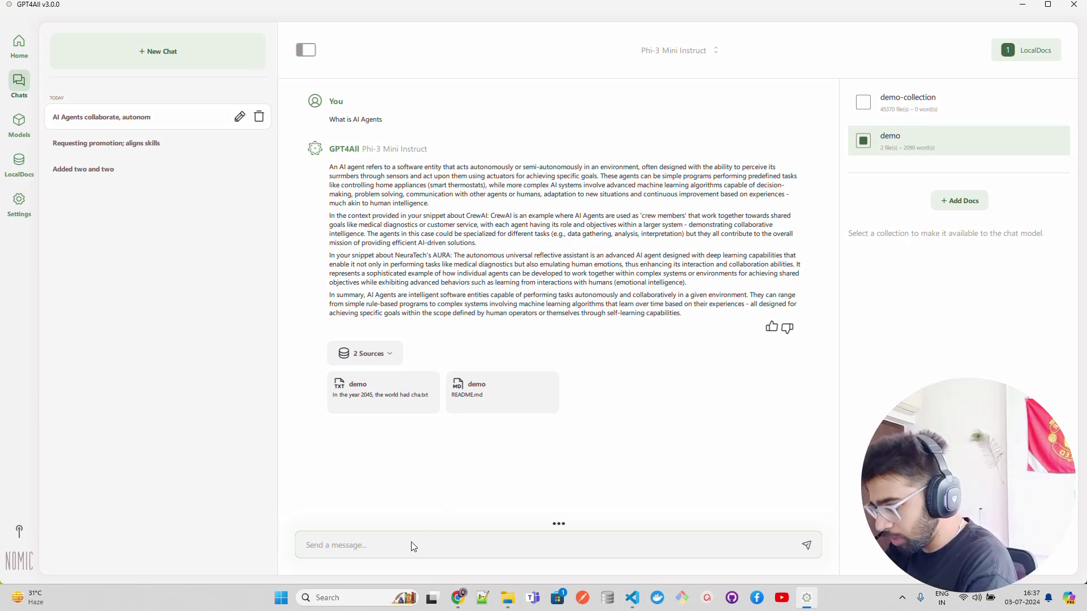
- Send the follow-up message "tell me more about it" in the AI Agents chat
click(373, 554)
text(tell me)
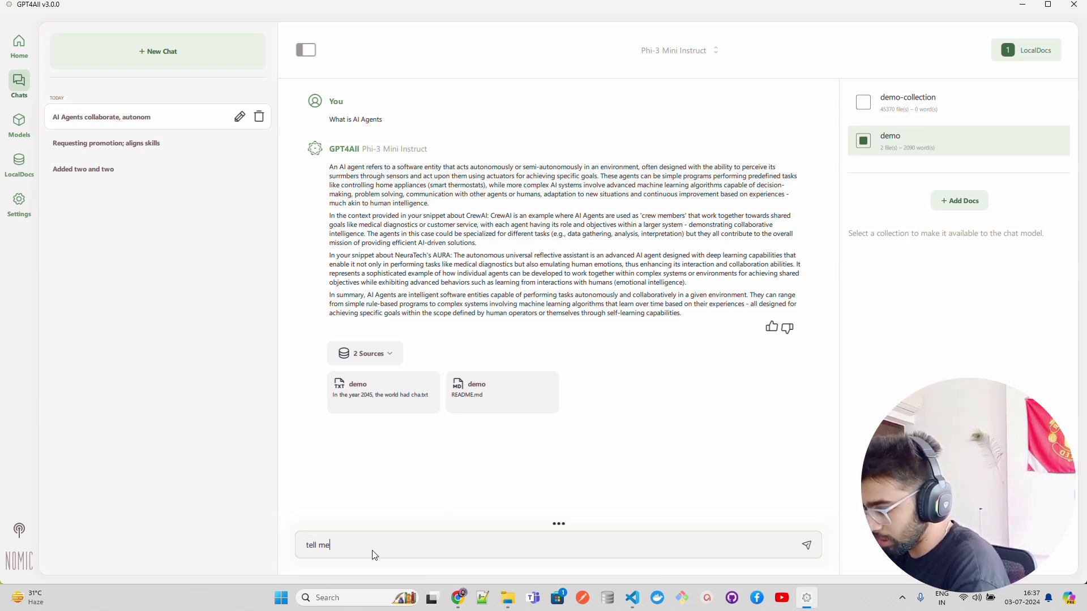
text( more about it)
key(Return)
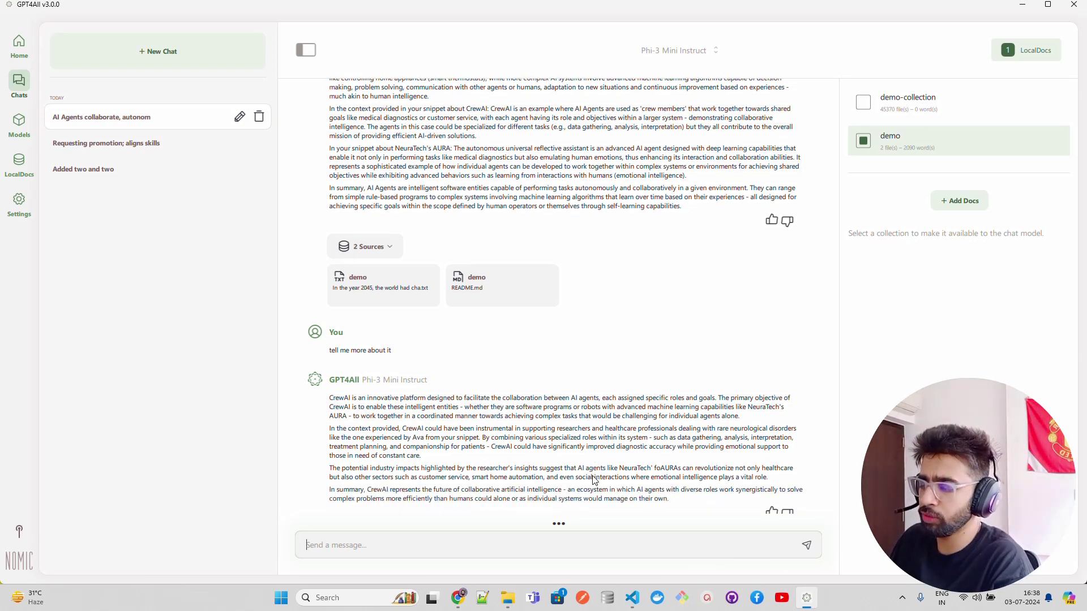
- Expand the sources of the follow-up answer and return to the beginning of the conversation
scroll(594, 480, down, 2)
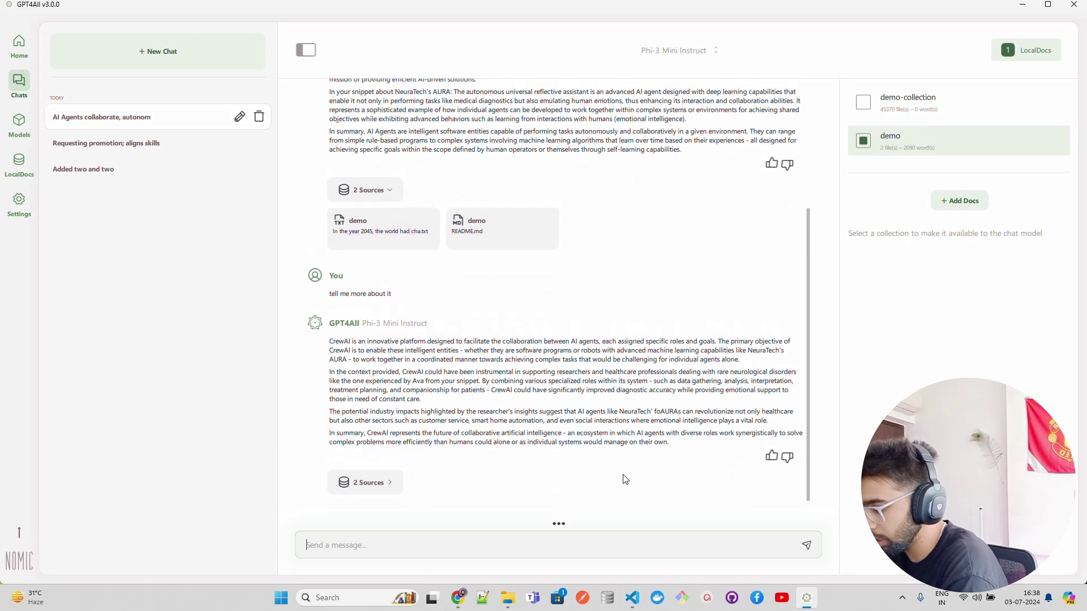
click(386, 485)
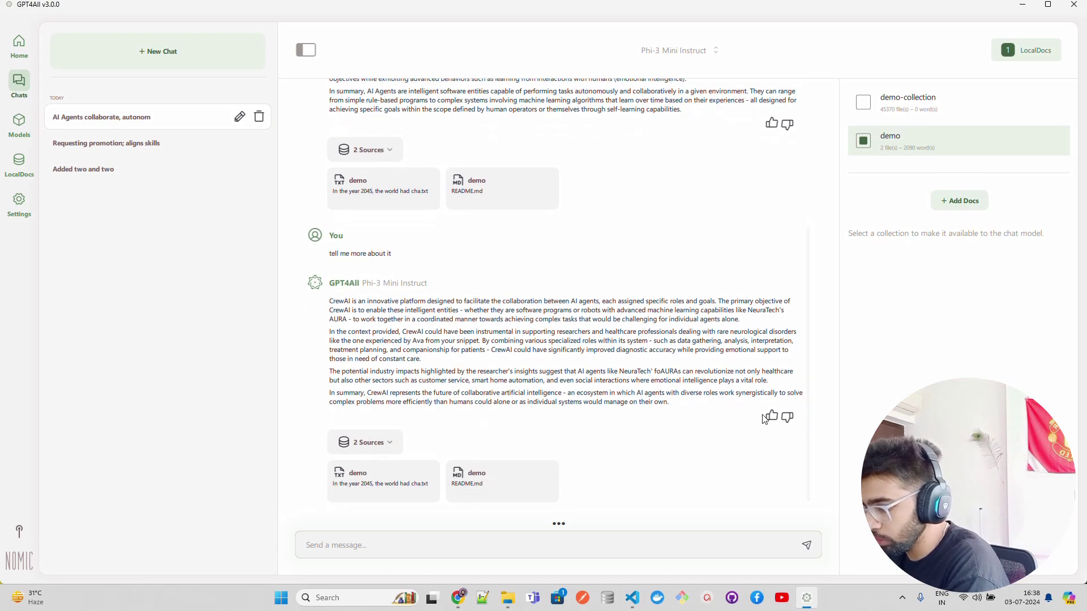
scroll(553, 340, up, 5)
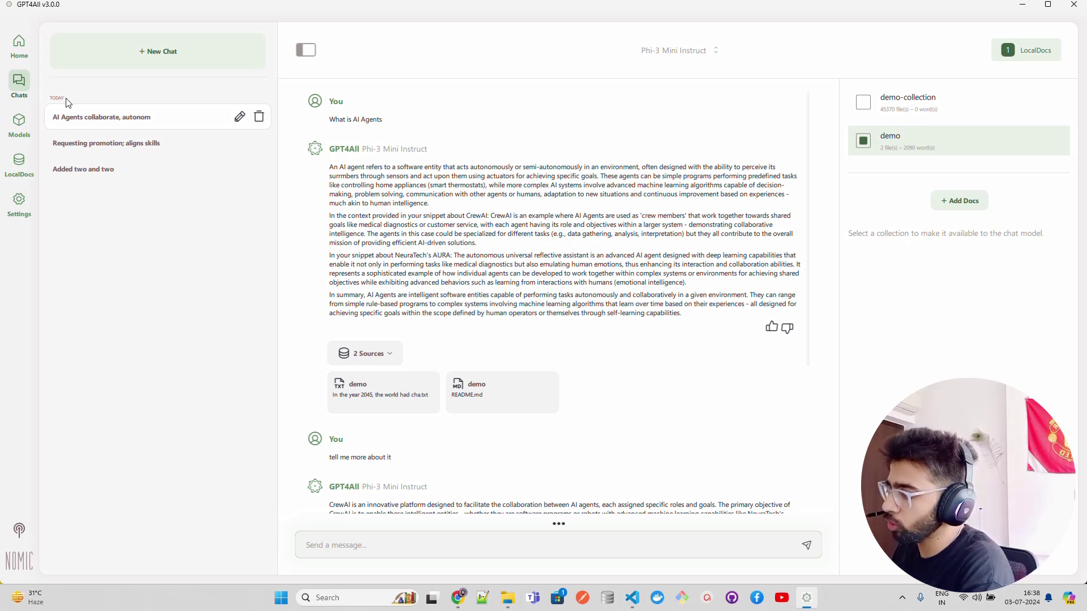
- Review the installed models and the LocalDocs collections, and return to the AI Agents chat
click(27, 124)
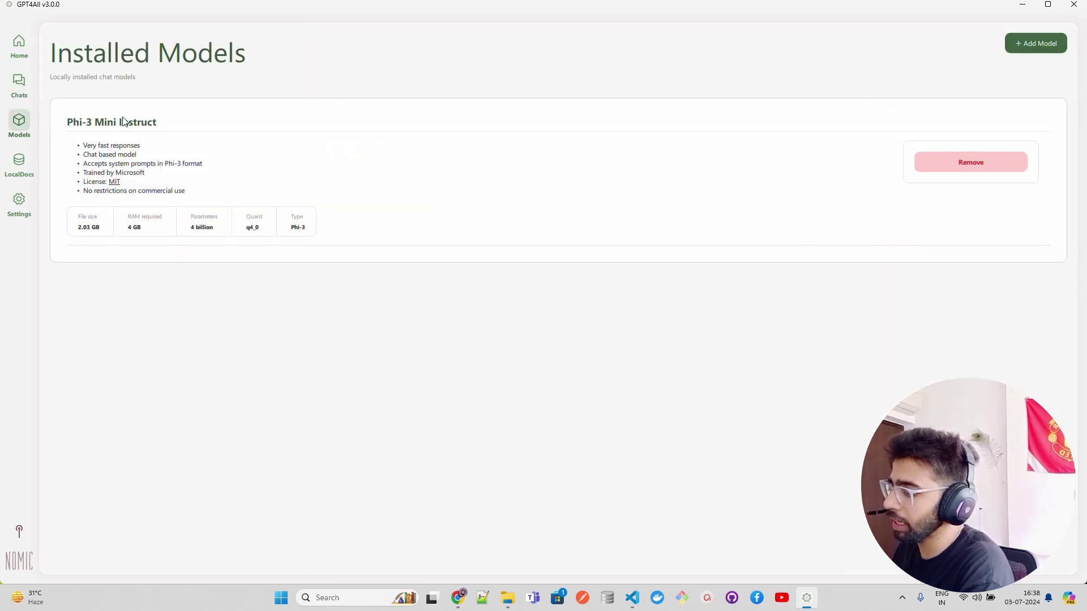
click(19, 160)
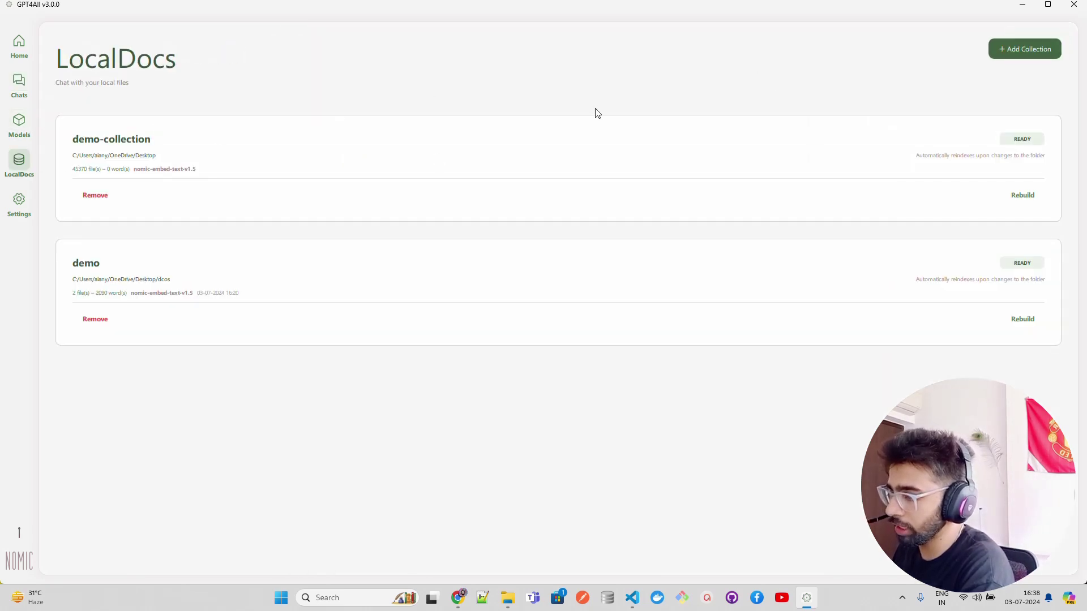
click(17, 122)
click(16, 89)
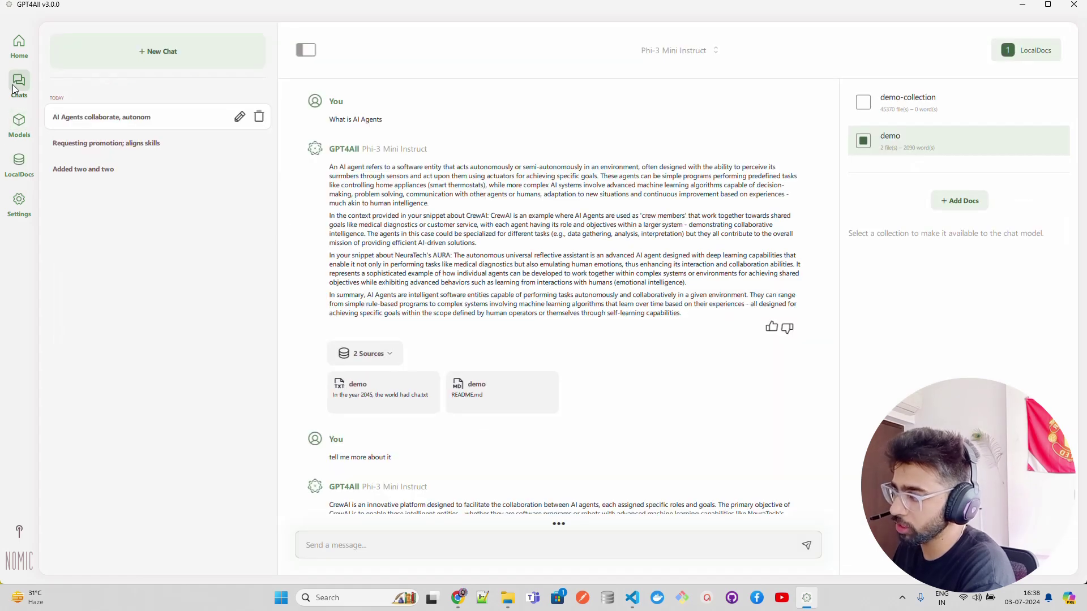
- Go to the home page, open Find Models and look over the first downloadable models
click(17, 55)
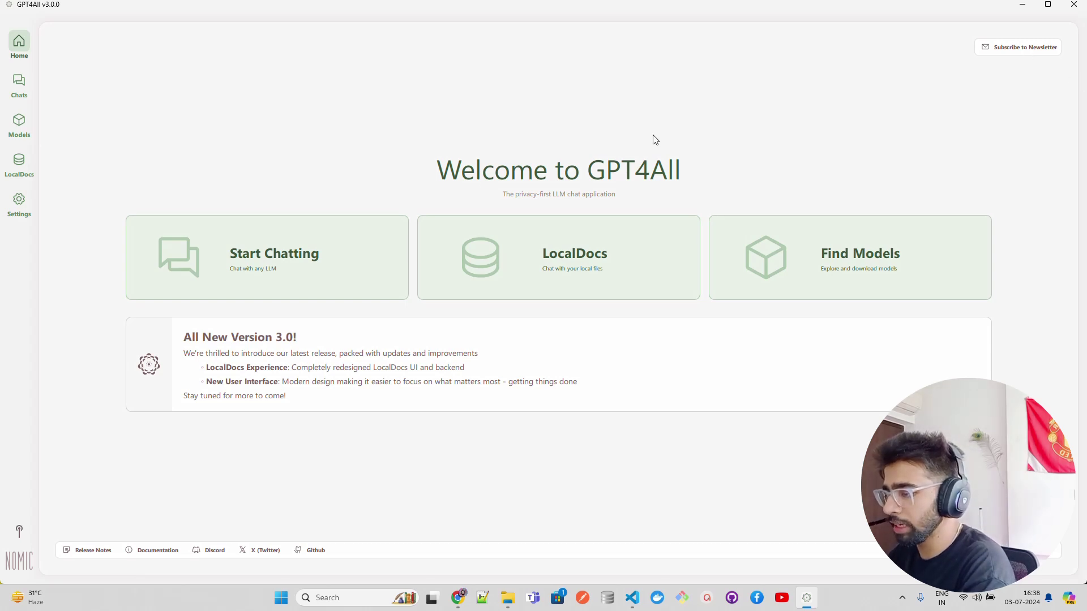
click(830, 262)
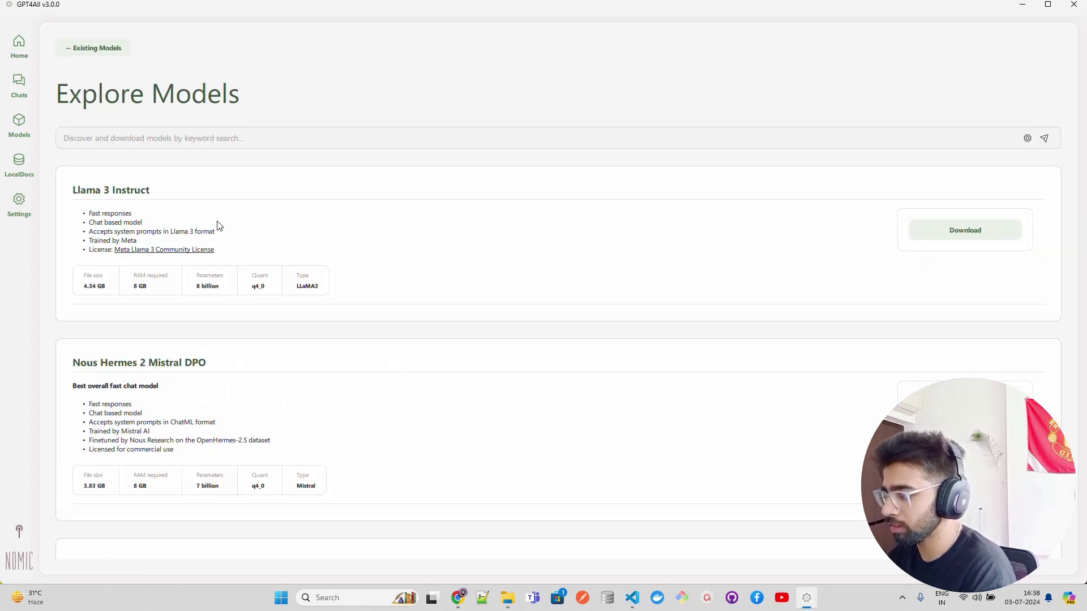
scroll(235, 352, down, 1)
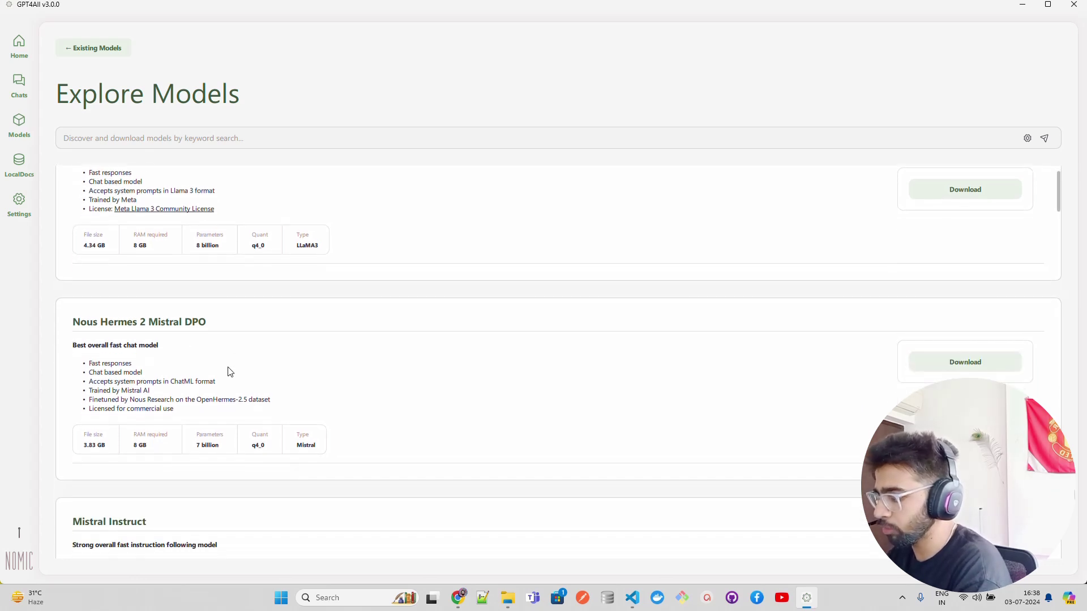
scroll(229, 371, up, 1)
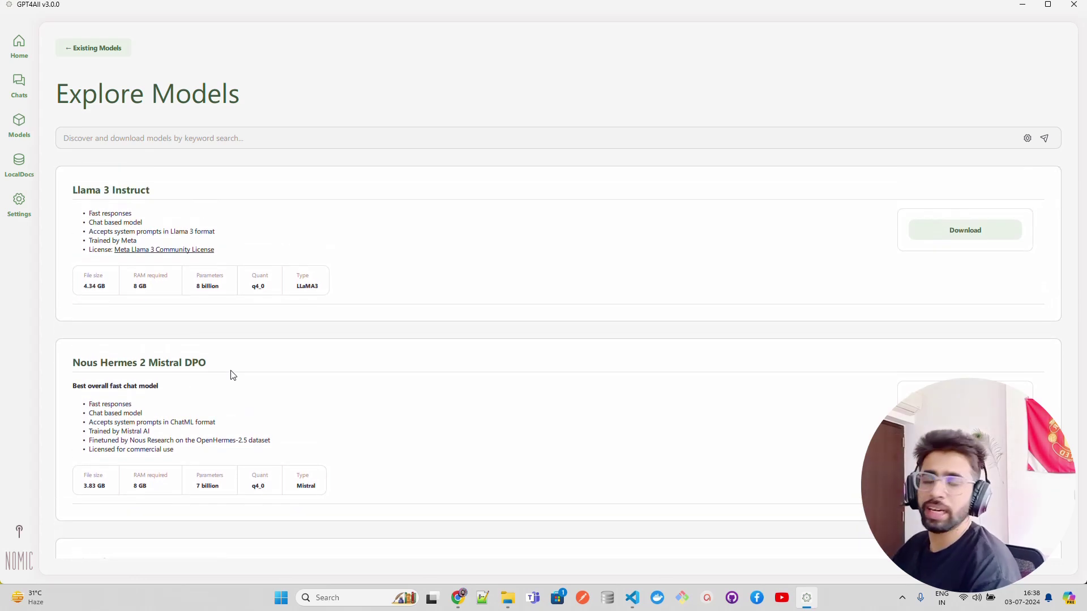